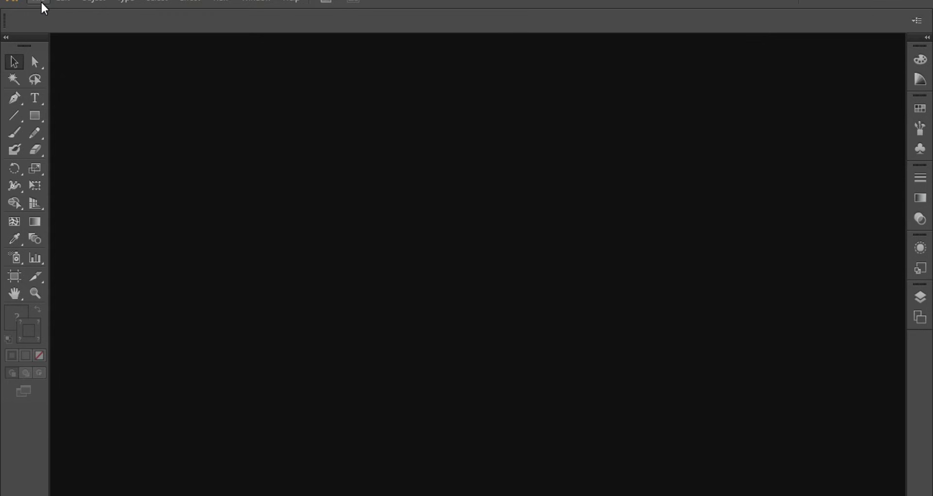
Step: Create a Letter-size CMYK print document and set up a vertical guide down the artboard's centre using the rulers
left_click(43, 2)
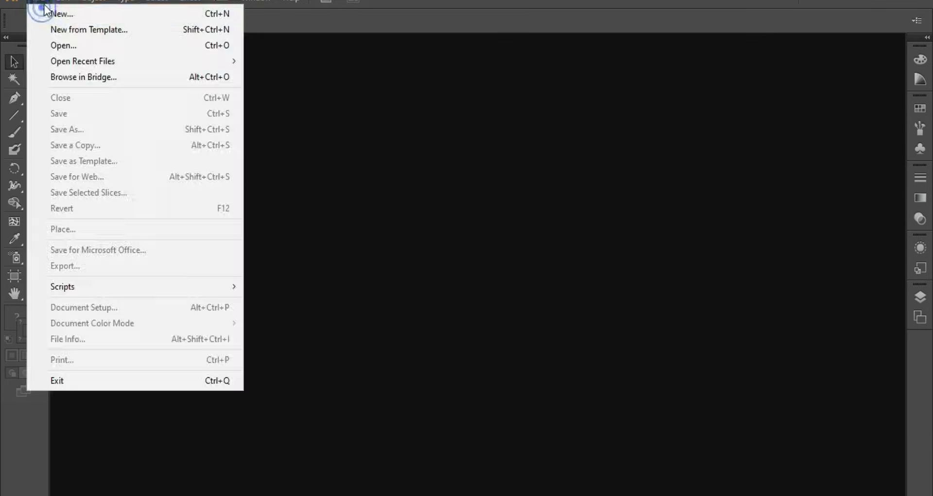
left_click(50, 12)
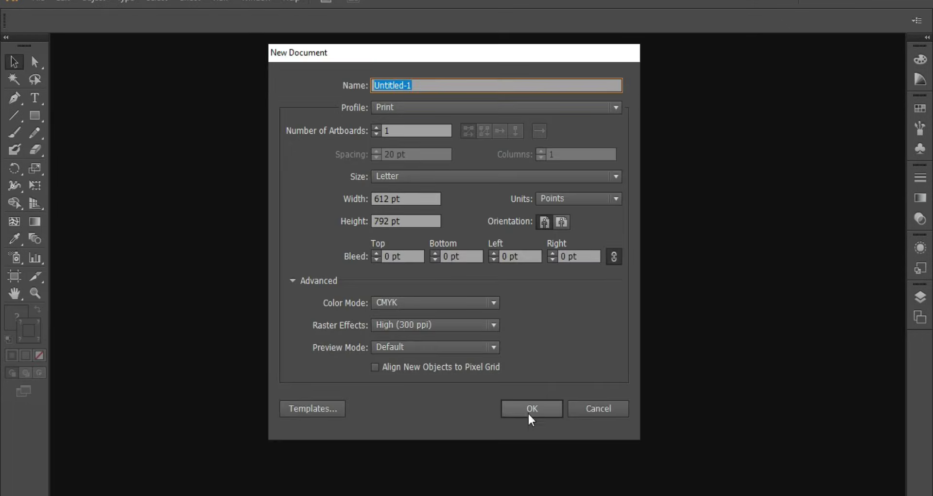
left_click(531, 408)
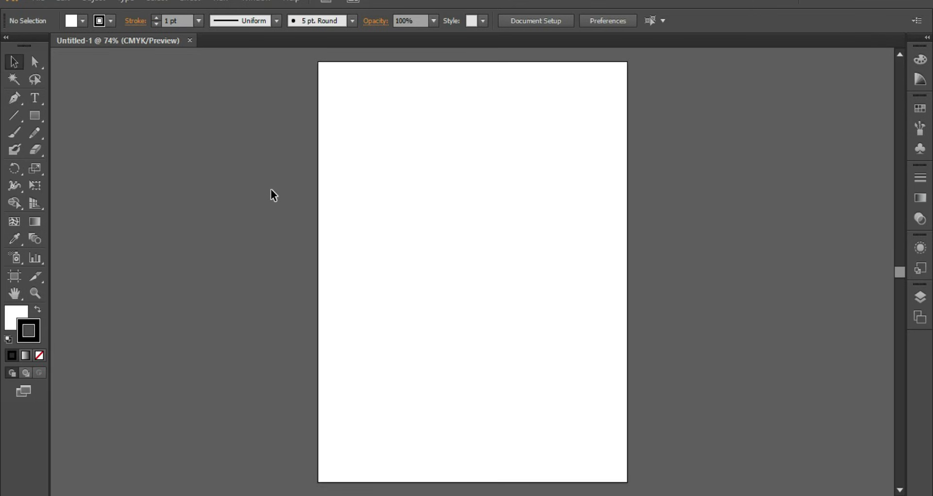
key("ctrl+r")
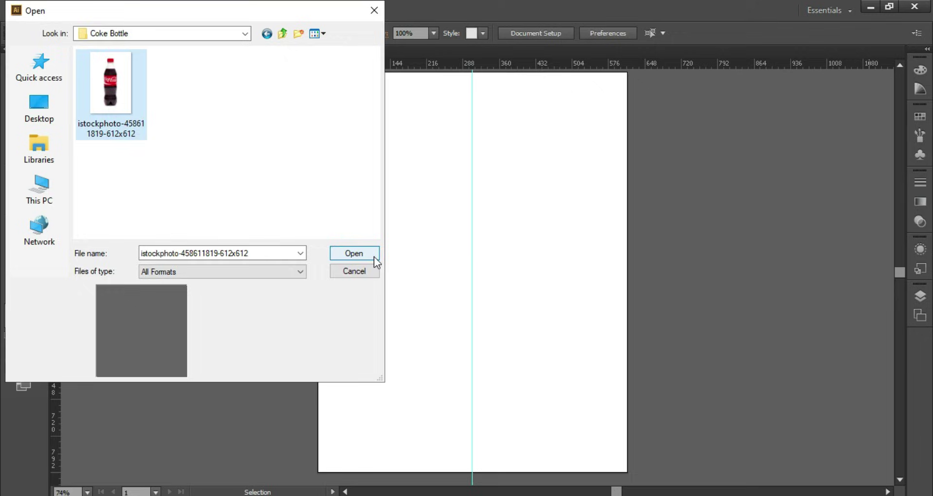
left_click(374, 256)
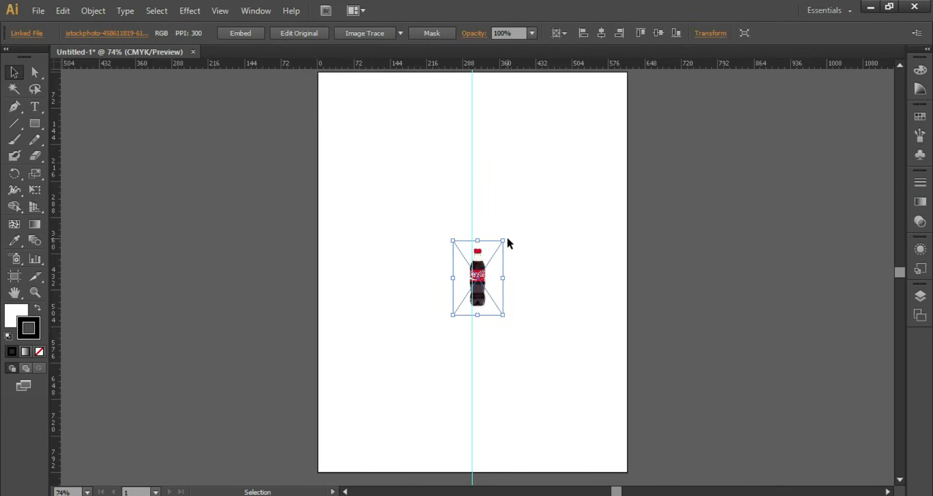
left_click_drag(503, 241, 579, 128)
key("ctrl+shift+a")
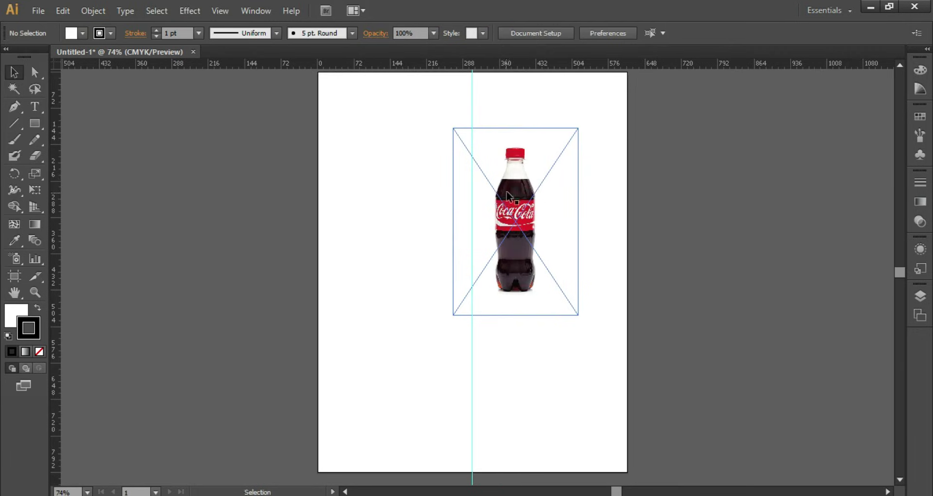
left_click_drag(506, 192, 456, 159)
left_click_drag(527, 283, 652, 322)
scroll(611, 352, "up", 4)
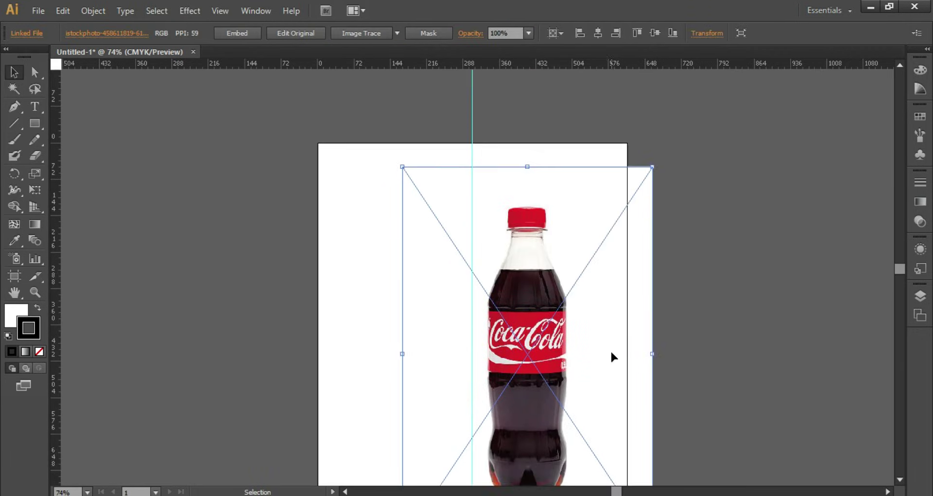
scroll(611, 357, "up", 1)
left_click_drag(548, 354, 493, 337)
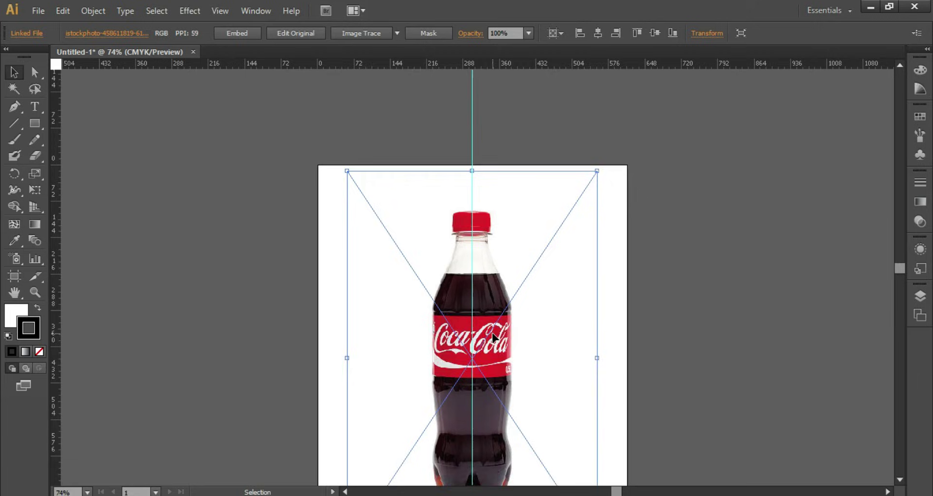
Step: Enlarge the bottle photo further to nearly fill the artboard and recentre it on the guide
scroll(535, 350, "down", 4)
left_click_drag(598, 371, 613, 392)
scroll(605, 355, "up", 4)
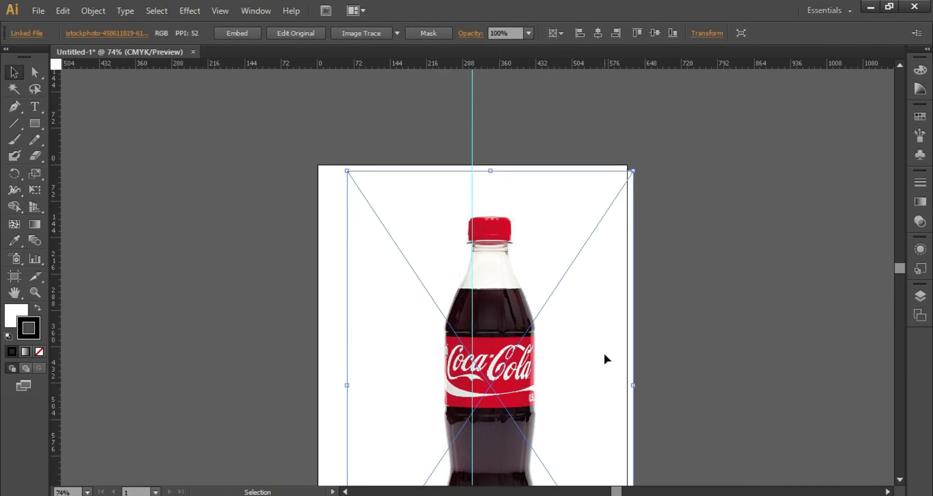
left_click_drag(604, 356, 539, 337)
scroll(538, 337, "down", 4)
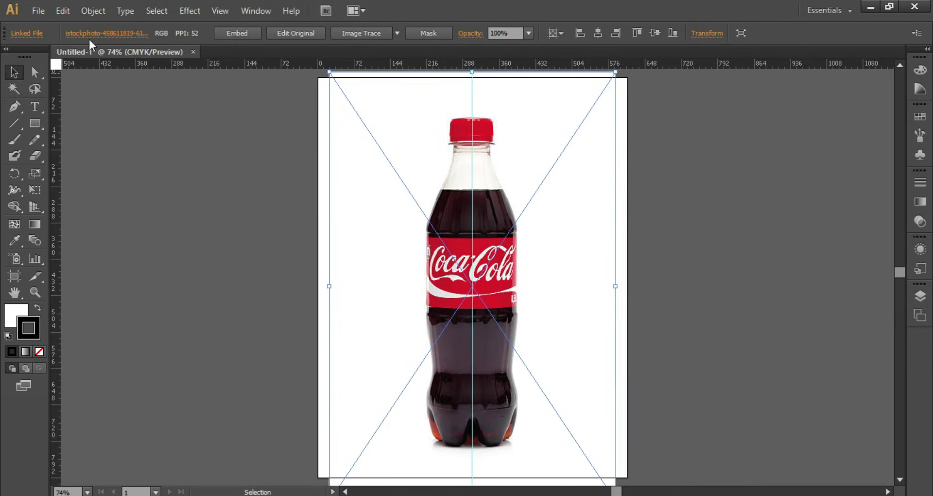
Step: Lock the placed bottle photo
left_click(97, 16)
mouse_move(125, 92)
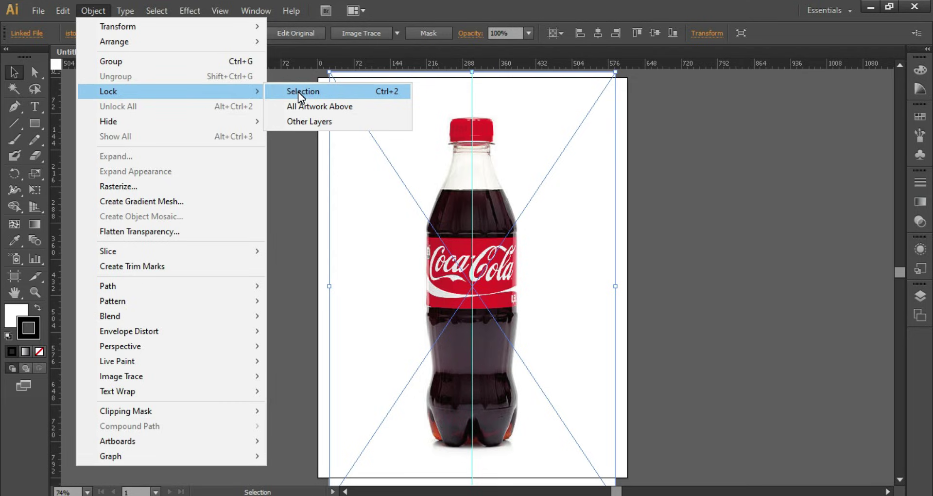
left_click(387, 94)
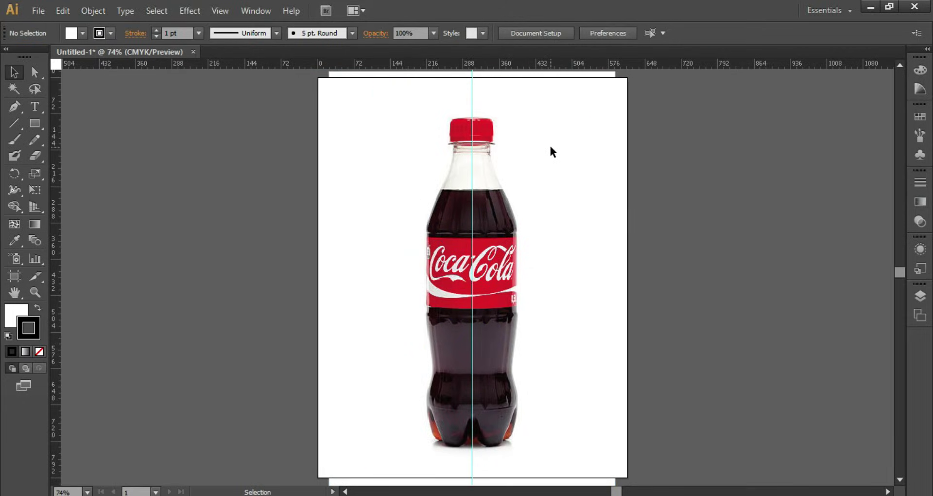
Step: Trace the right half of the bottle cap with the Pen tool, starting at the guide on the cap's top edge
key("ctrl+plus")
key("ctrl+plus")
key("ctrl+plus")
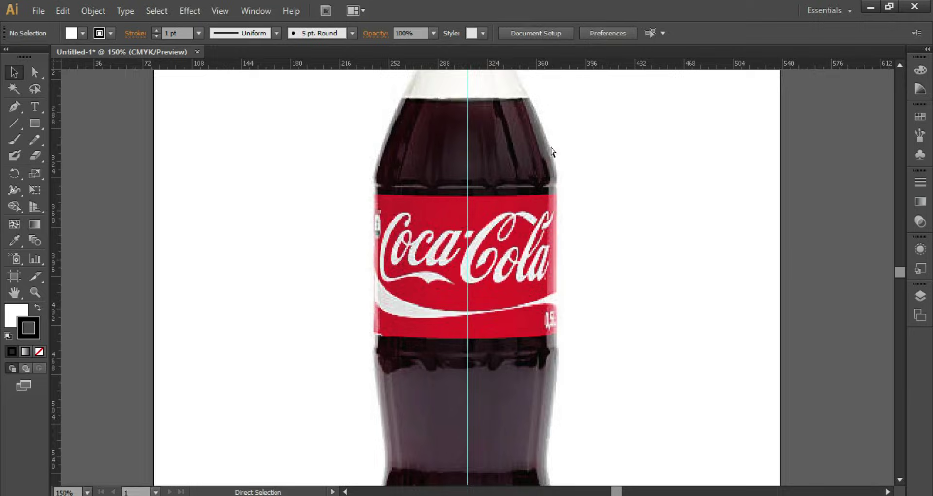
scroll(517, 139, "up", 6)
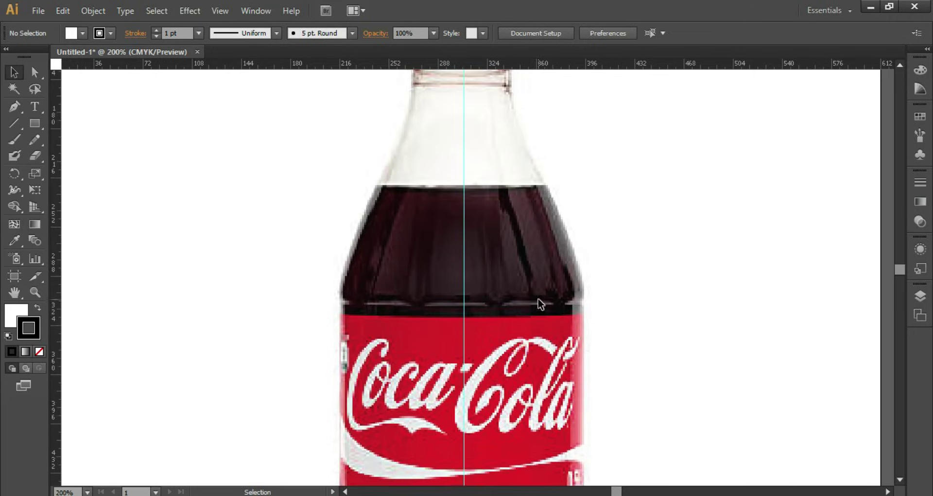
key("p")
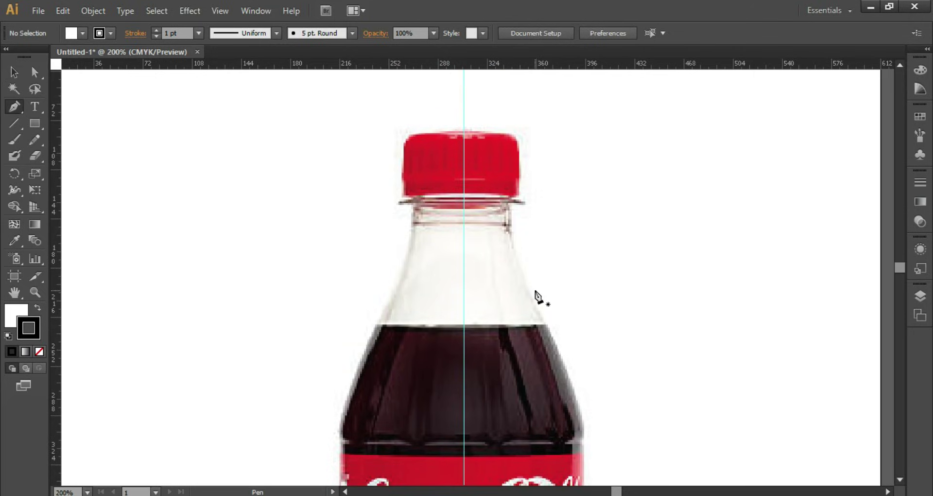
left_click(465, 131)
left_click(509, 132)
left_click(518, 140)
left_click(519, 152)
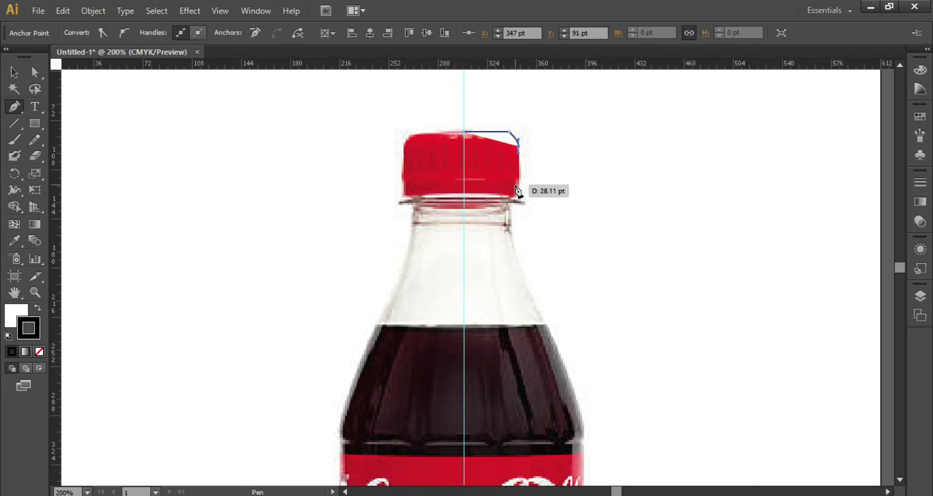
left_click(518, 197)
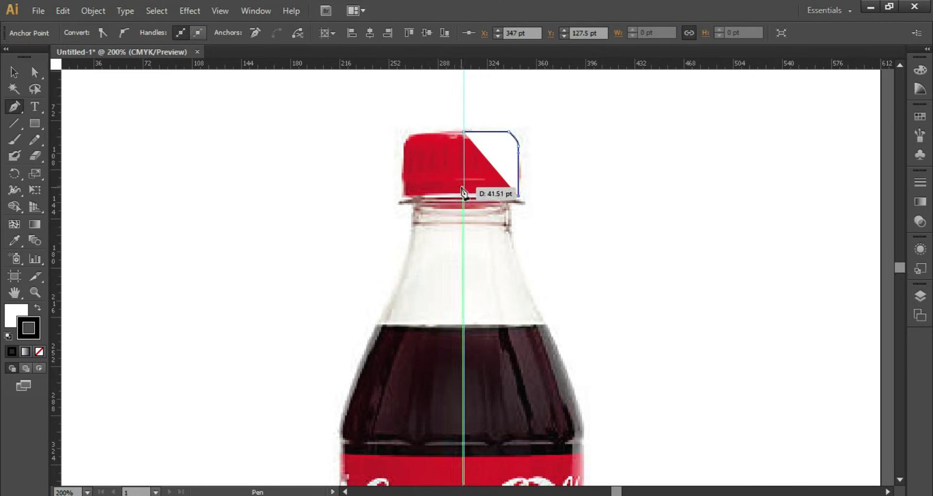
Step: Continue the path down the right side of the neck and shoulder to just below the label
left_click(508, 205)
left_click(508, 228)
left_click_drag(584, 440, 584, 453)
scroll(600, 380, "down", 5)
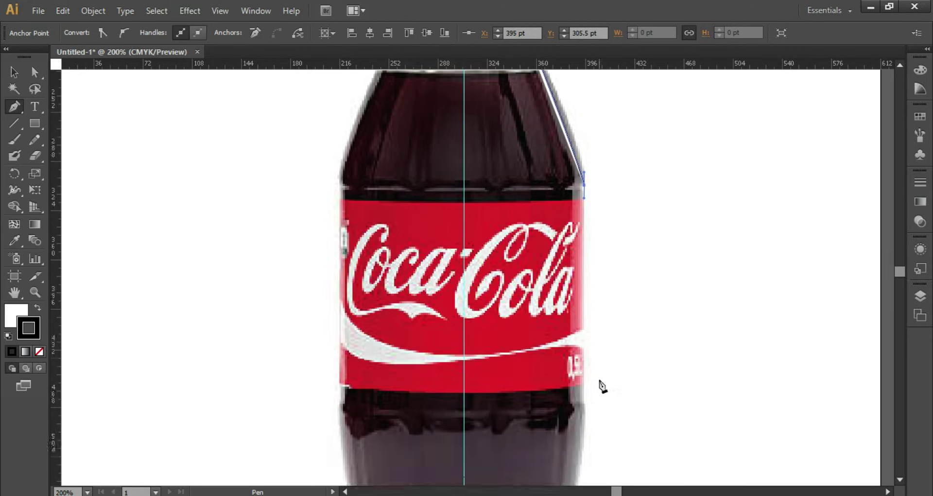
scroll(598, 377, "down", 3)
left_click(584, 360)
Step: Continue the path around the bottle's waist and lower bulge, then along the base to the centre guide
scroll(595, 413, "down", 4)
left_click_drag(567, 376, 568, 403)
scroll(571, 406, "down", 4)
scroll(587, 388, "down", 3)
left_click_drag(584, 339, 537, 400)
left_click(463, 388)
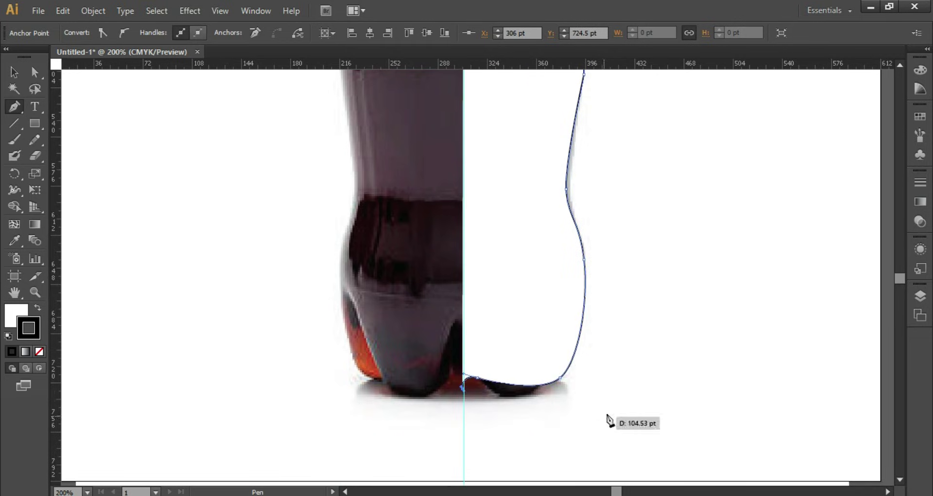
Step: Set the traced half-bottle shape's opacity to 50%
scroll(886, 335, "up", 13)
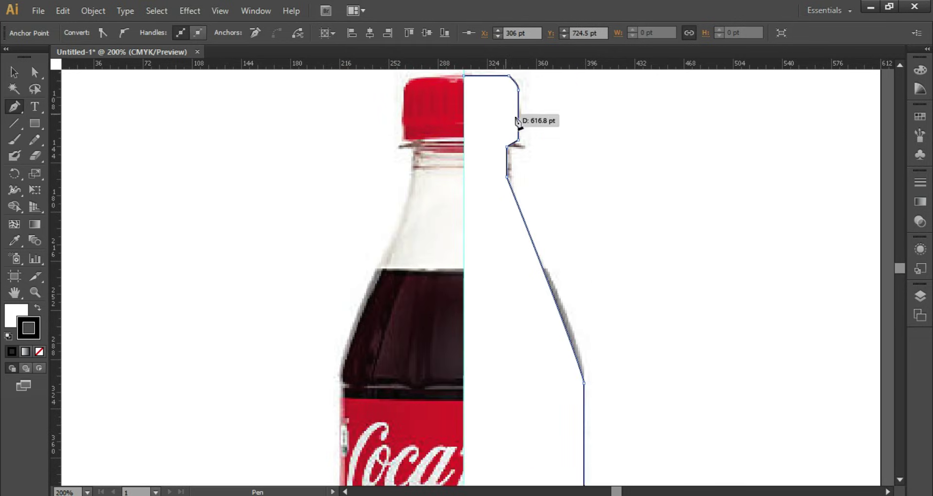
left_click(921, 249)
left_click(920, 221)
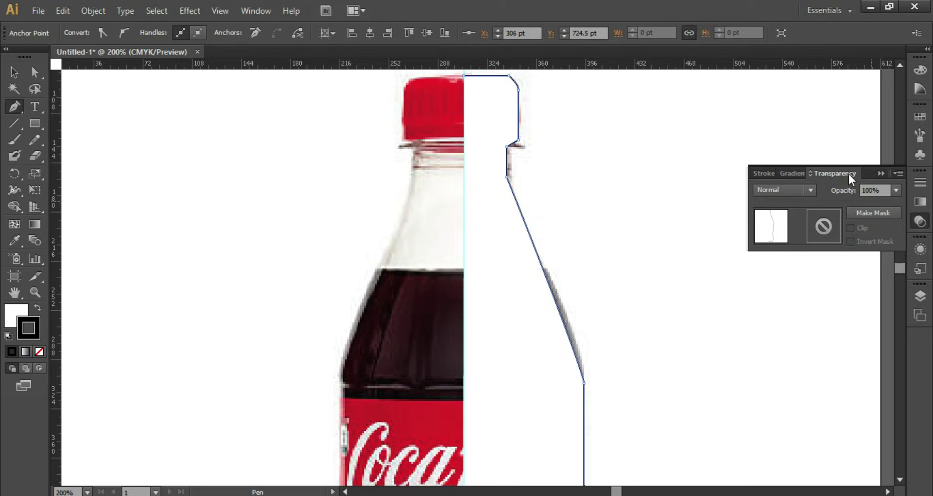
type("5")
key("Return")
Step: Refine the traced cap outline by curving its upper right corner and converting its lower right anchor to a smooth point
scroll(700, 146, "up", 5)
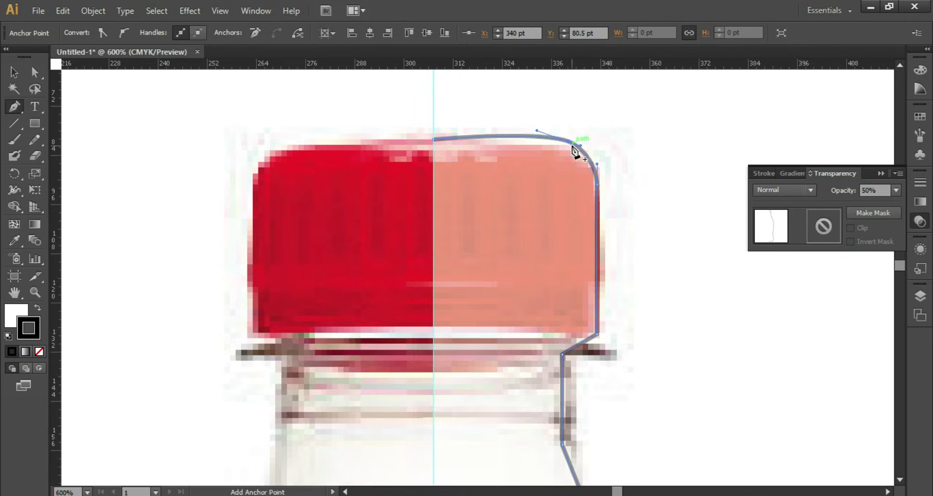
key("a")
mouse_move(573, 146)
left_mouse_down()
mouse_move(589, 209)
mouse_move(569, 148)
left_mouse_up()
key("ctrl+z")
left_click(597, 164)
left_click(597, 334)
left_click(127, 34)
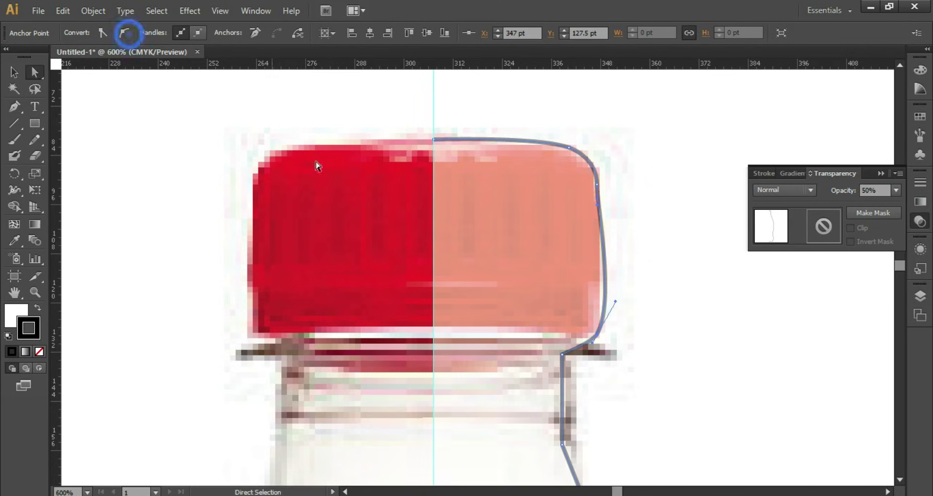
left_click_drag(596, 334, 598, 328)
left_click(618, 294)
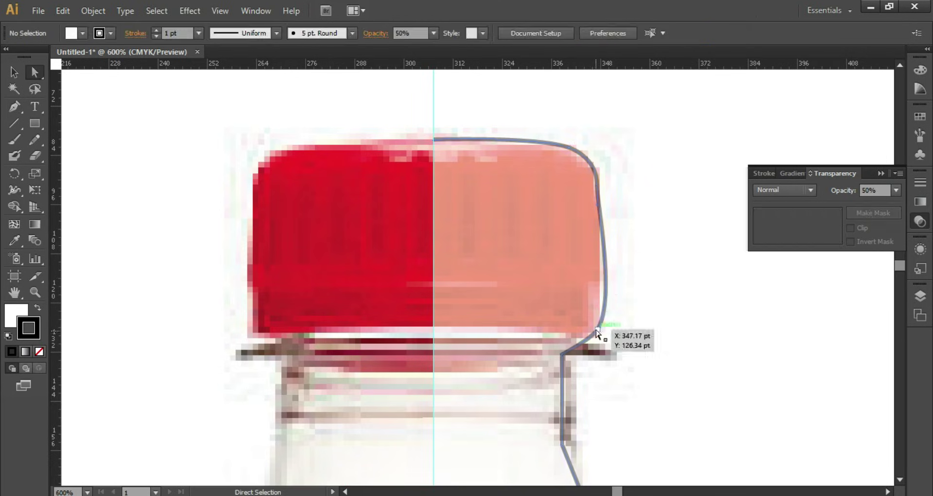
left_click(597, 328)
left_click_drag(613, 296, 606, 309)
Step: Reposition the two neck anchor points below the cap to follow the bottle's right neck edge
left_click_drag(564, 355, 586, 351)
scroll(585, 348, "down", 1)
left_click_drag(562, 406, 566, 402)
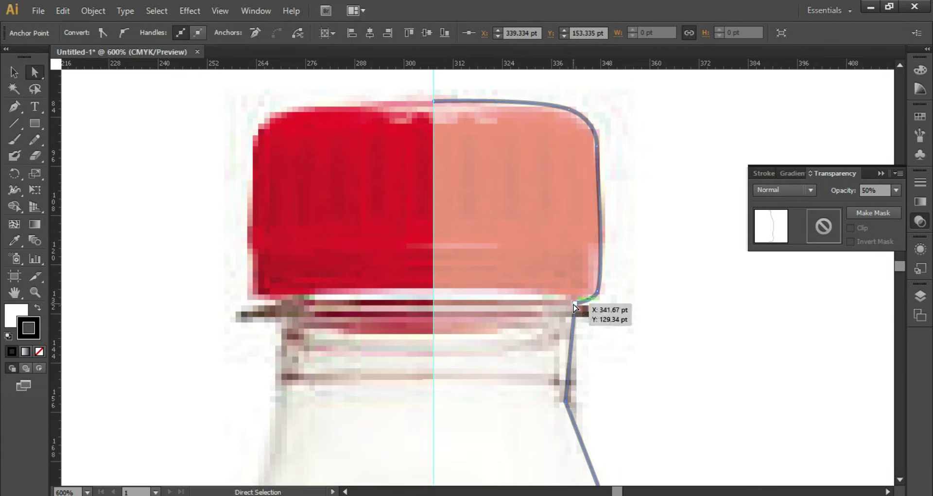
left_click_drag(575, 304, 565, 302)
key("Down")
key("Right")
Step: Adjust the shoulder anchor point above the label to match the bottle's right edge
left_click_drag(598, 422, 499, 175)
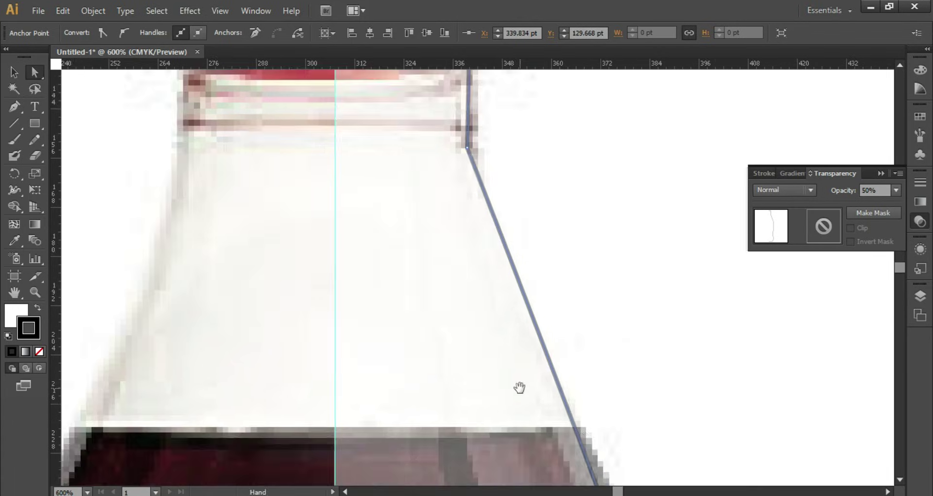
left_click_drag(518, 387, 486, 204)
left_click(542, 250)
scroll(570, 263, "down", 1)
key("ctrl+minus")
left_click_drag(598, 457, 591, 378)
Step: Adjust the curve below the label and the waist anchor point to fit the bottle's right side
left_click_drag(596, 432, 577, 162)
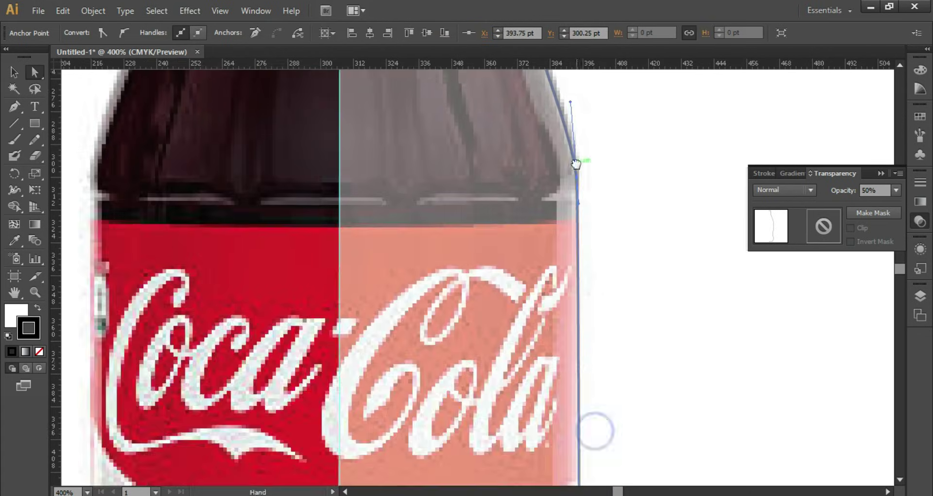
left_click_drag(555, 323, 536, 153)
left_click(531, 292)
key("p")
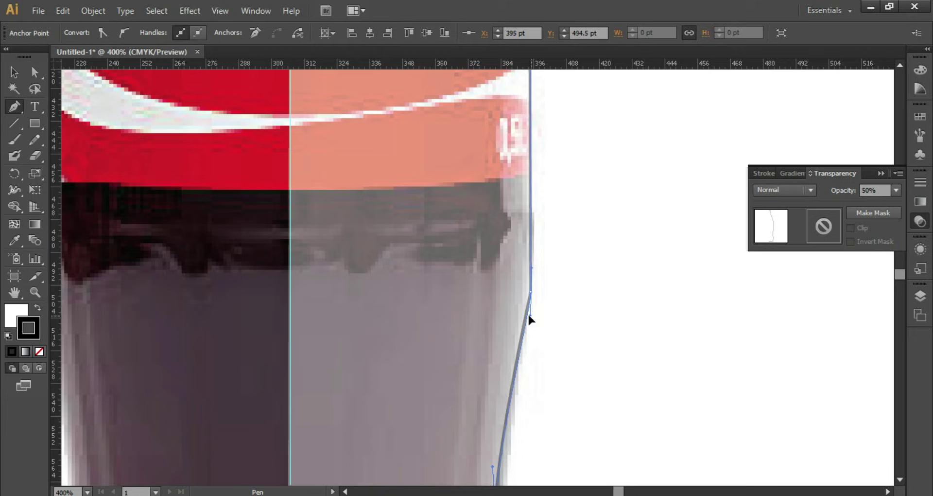
key("a")
left_click_drag(528, 315, 530, 290)
left_click_drag(525, 427, 540, 198)
left_click_drag(511, 288, 518, 292)
Step: Reshape the path's base anchors and curve handles to follow the bottle's foot
left_click_drag(558, 396, 564, 168)
left_click_drag(503, 439, 497, 437)
left_click_drag(306, 458, 392, 469)
left_click_drag(321, 440, 350, 449)
left_click_drag(327, 433, 333, 458)
left_click_drag(332, 459, 311, 431)
left_click(477, 443)
Step: Check the traced right-side outline against the photo from the base up to the cap
scroll(394, 428, "down", 4)
key("ctrl+minus")
key("ctrl+minus")
key("ctrl+minus")
left_click_drag(501, 245, 514, 437)
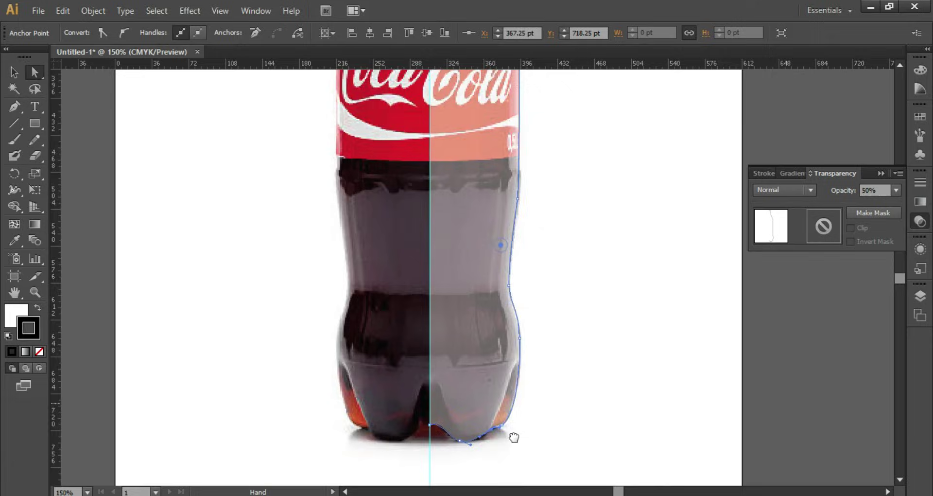
left_click_drag(528, 267, 528, 380)
left_click_drag(535, 233, 545, 319)
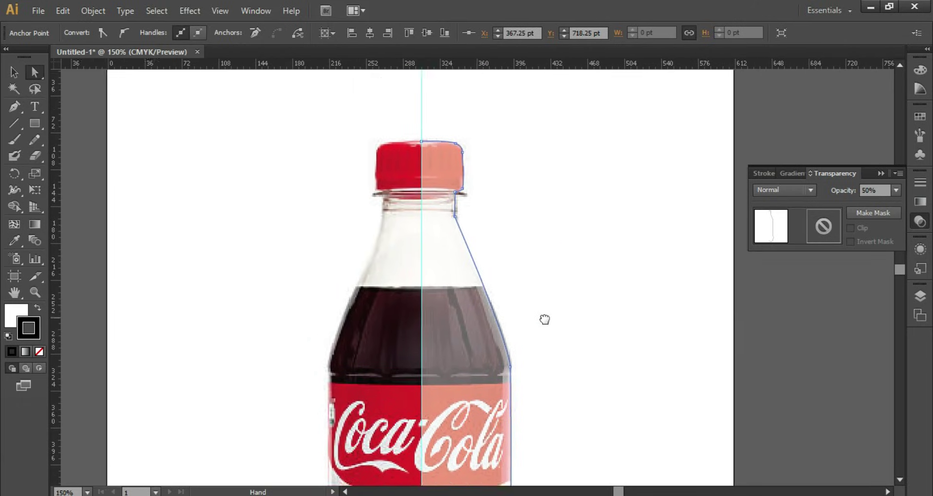
key("ctrl+plus")
key("ctrl+plus")
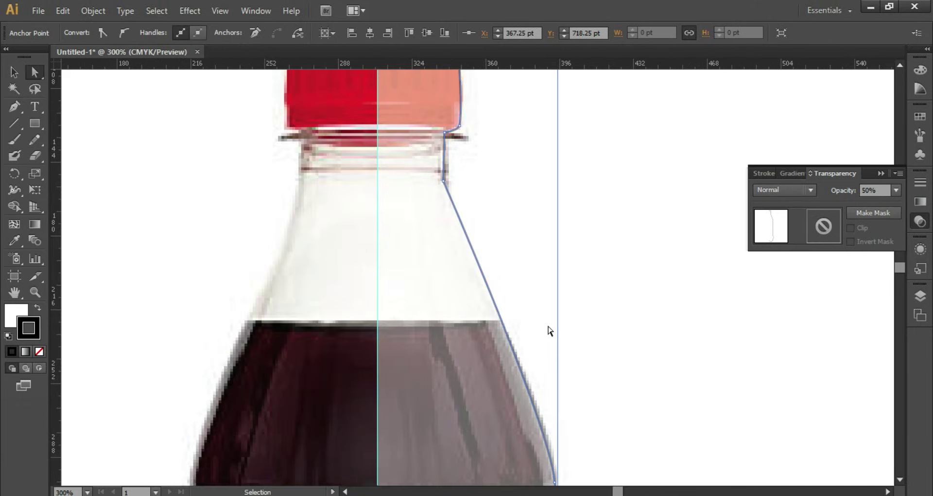
scroll(549, 329, "up", 3)
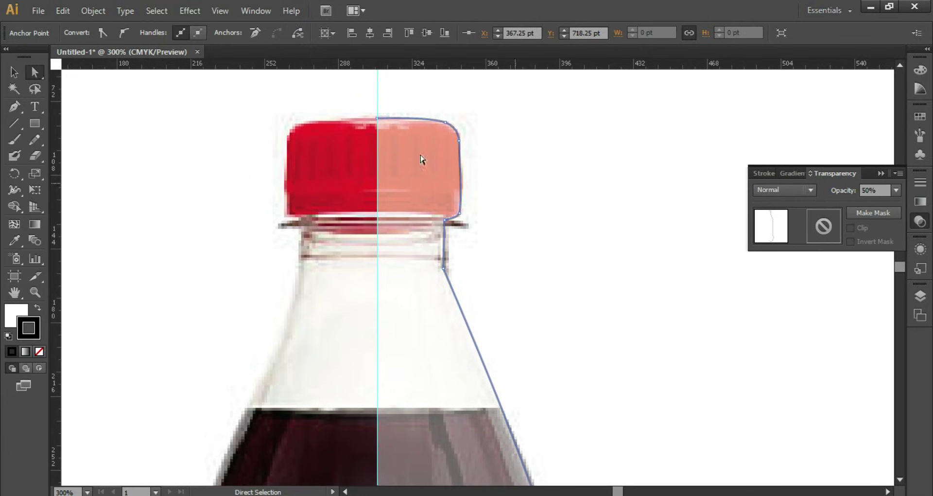
Step: Remove the fill from the traced half-bottle path, keep its stroke, and deselect it
key("ctrl+plus")
key("ctrl+plus")
key("ctrl+plus")
left_click(16, 307)
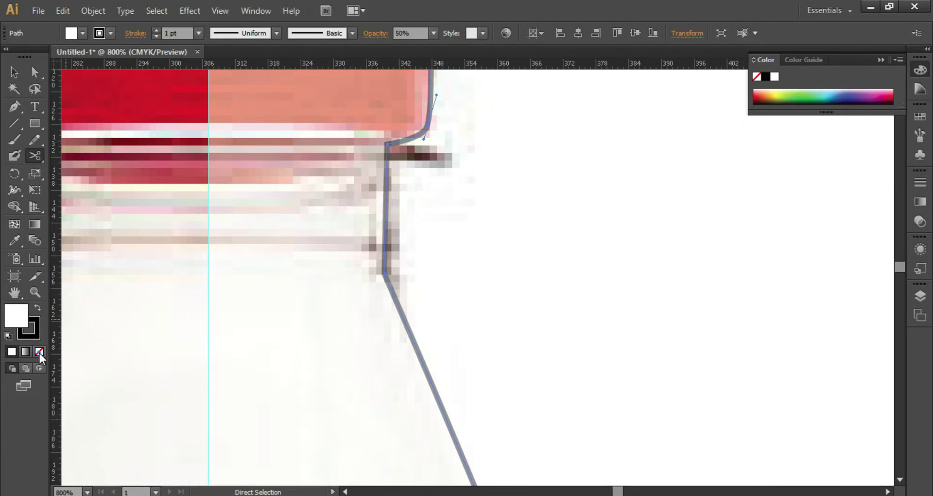
left_click(39, 353)
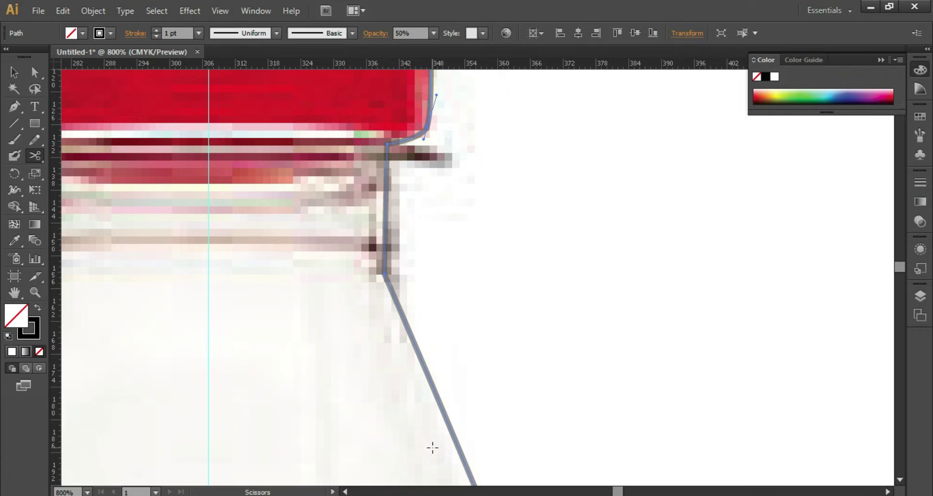
left_click(14, 72)
left_click(266, 135)
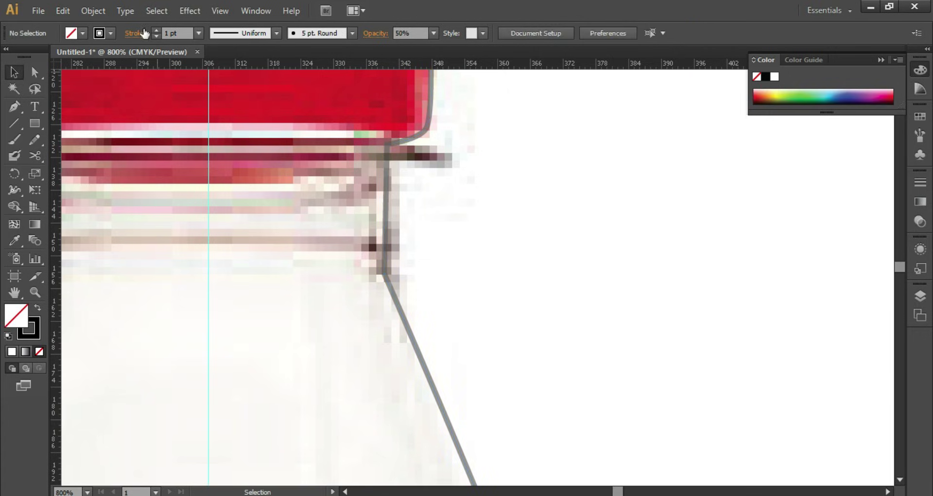
Step: Unlock all objects and delete the linked bottle photo, keeping only the traced half-bottle path
left_click(96, 8)
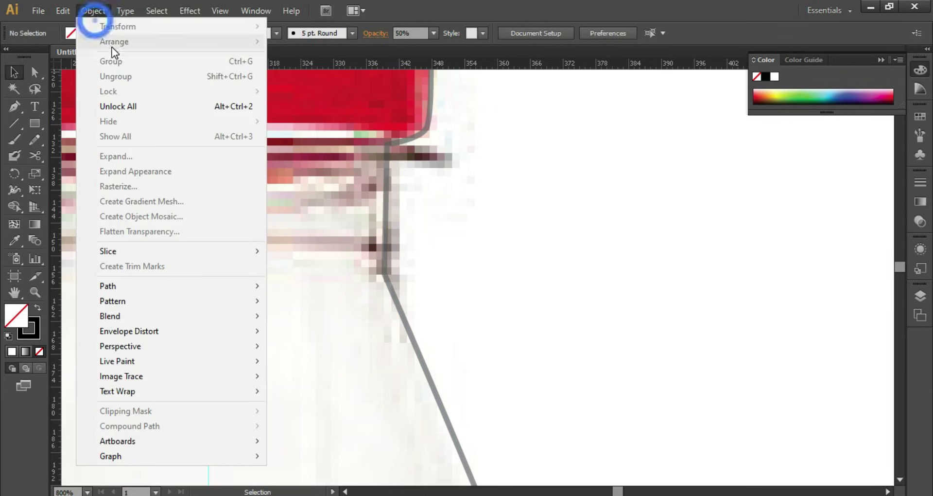
left_click(144, 108)
left_click(242, 138)
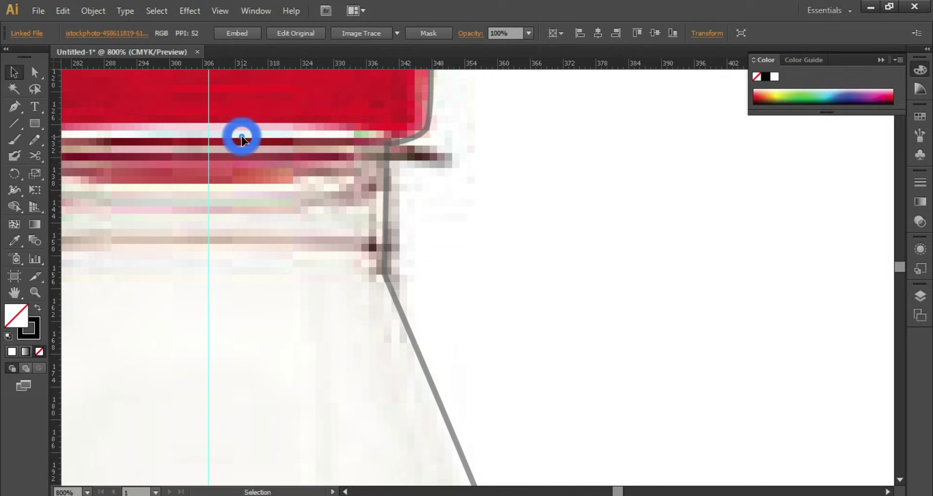
left_click_drag(243, 140, 255, 168)
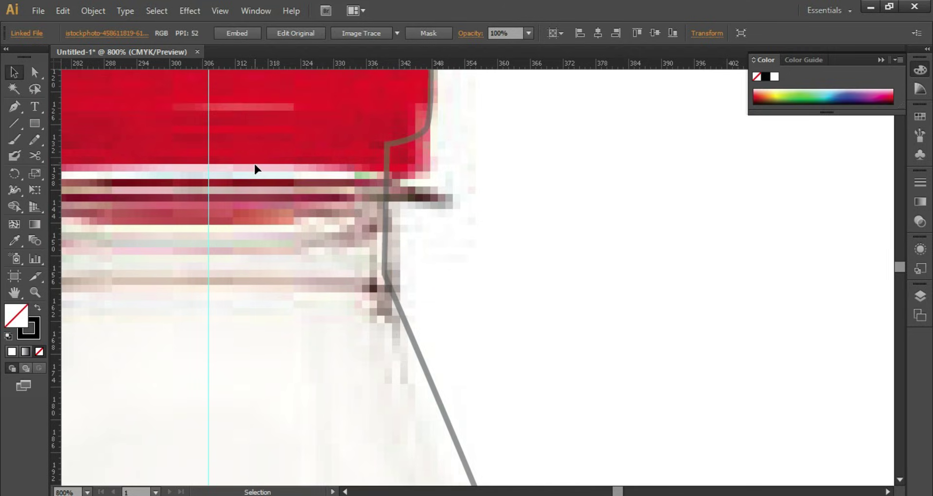
key("Delete")
scroll(321, 272, "up", 2)
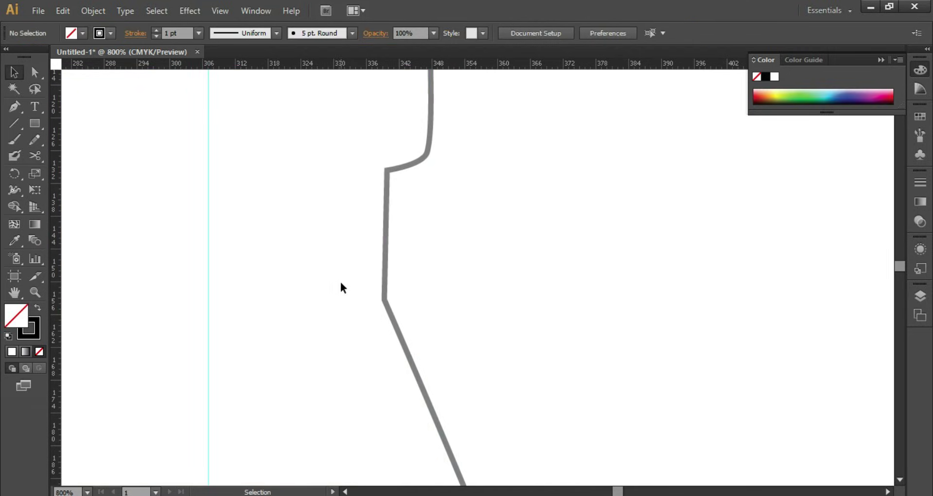
Step: Cut the traced path with the Scissors tool at the anchor where the cap meets the neck
scroll(341, 283, "up", 1)
left_click(395, 173)
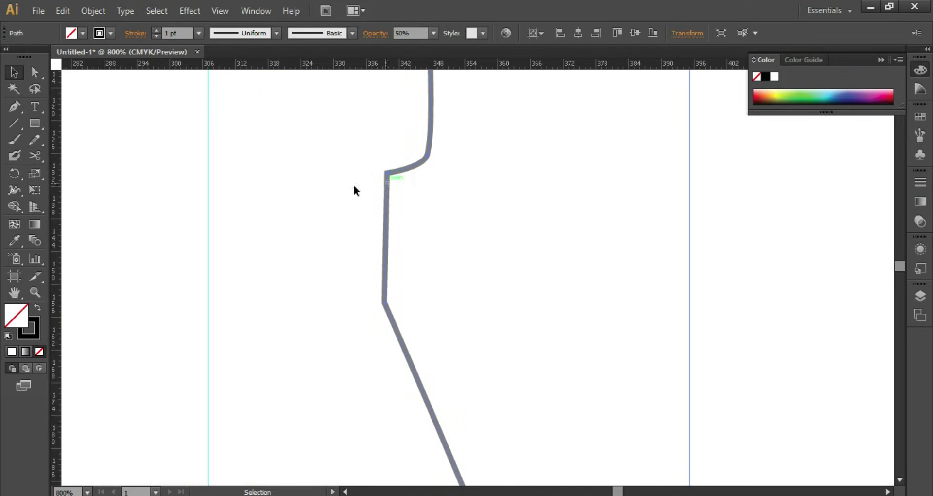
left_click(35, 154)
key("ctrl+minus")
key("ctrl+minus")
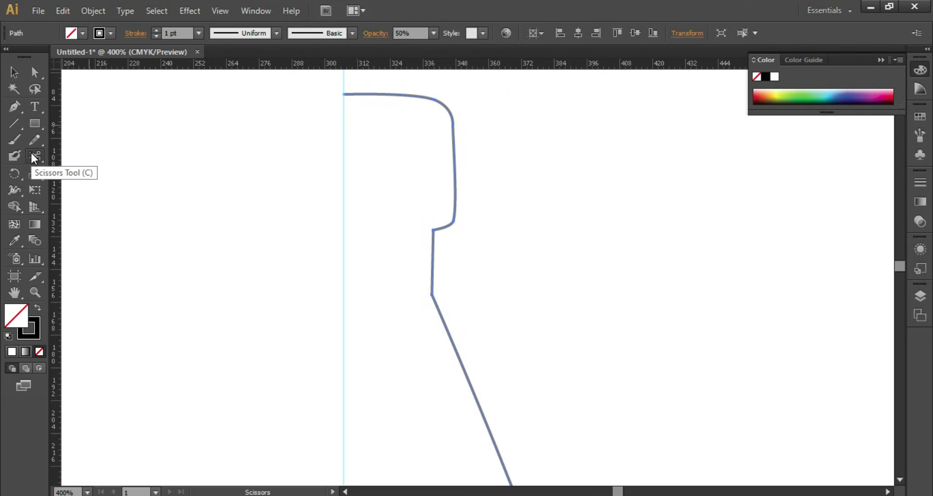
left_click(432, 230)
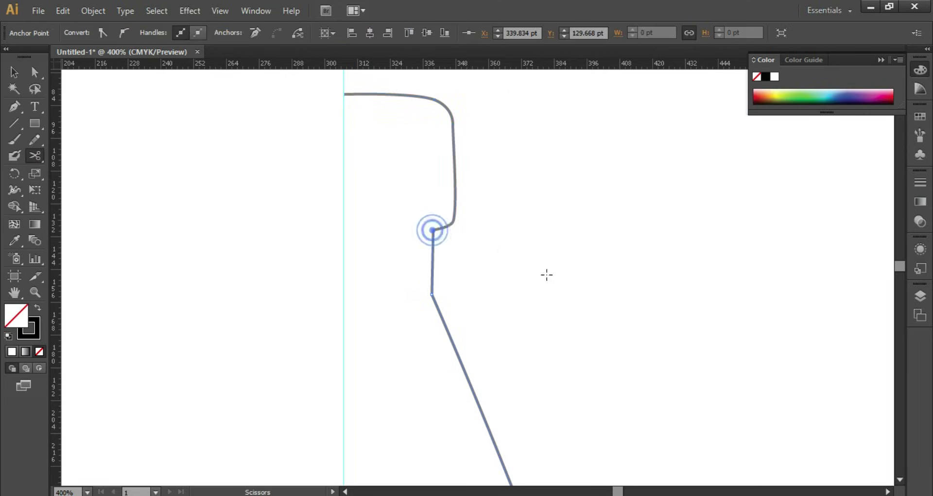
Step: Cut the path with the Scissors tool at the shoulder below the neck, then deselect everything
scroll(525, 355, "down", 3)
scroll(521, 400, "down", 4)
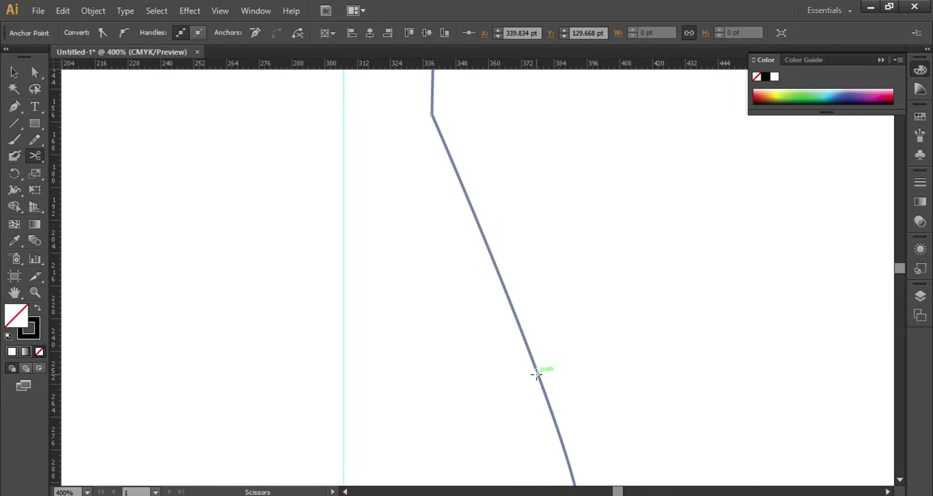
left_click(550, 405)
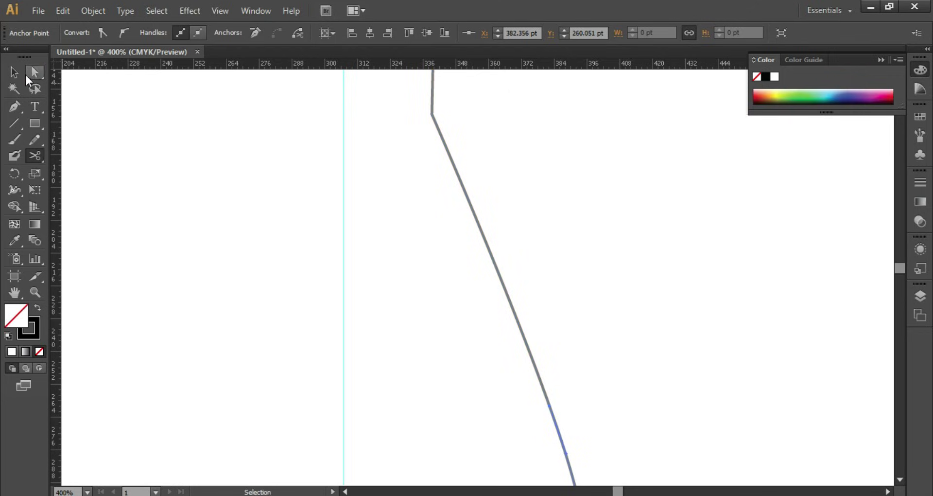
left_click(14, 72)
left_click(200, 173)
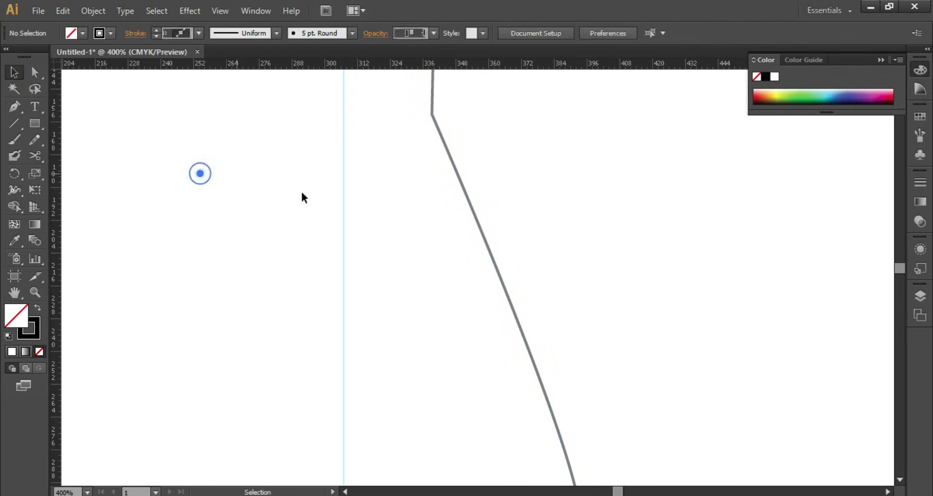
Step: Move the separated neck section 10 pt right, and smooth the corner near its upper end into a curve
left_click(472, 208)
scroll(603, 243, "up", 1)
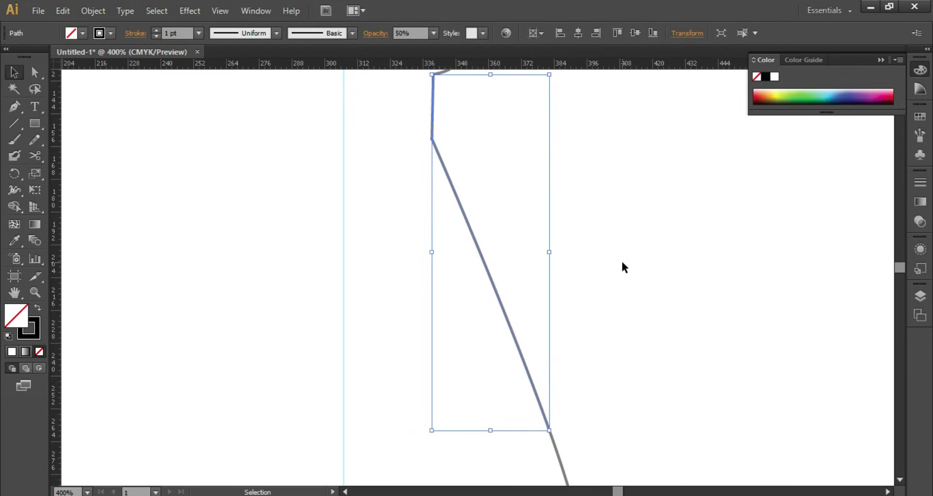
key("shift+Right")
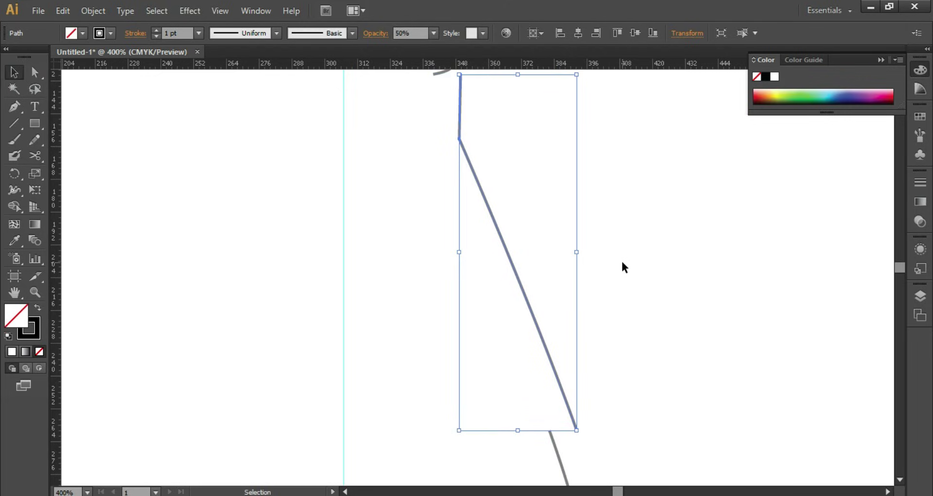
left_click(622, 263)
scroll(630, 312, "up", 4)
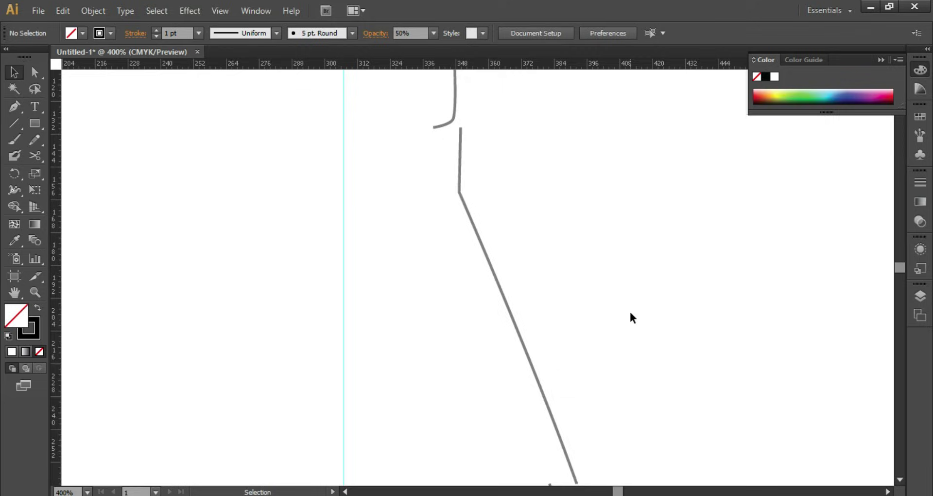
scroll(630, 313, "up", 2)
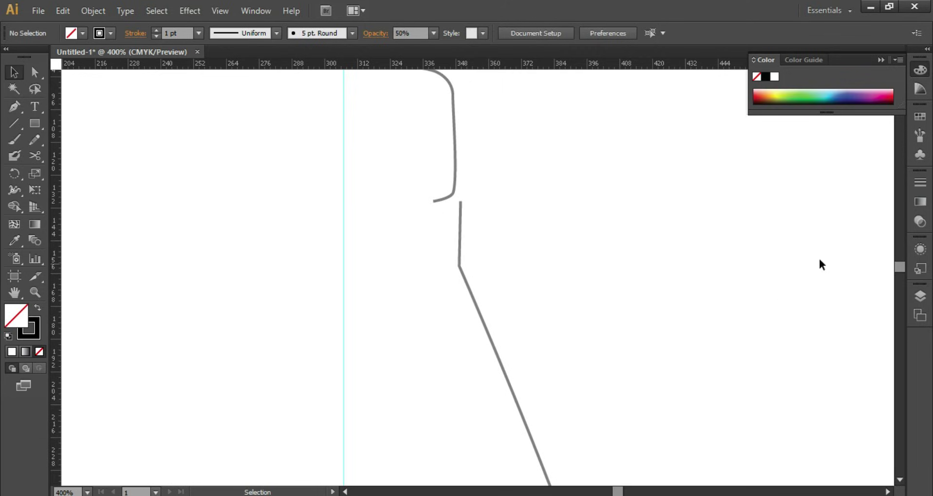
mouse_move(900, 266)
left_mouse_down()
mouse_move(900, 278)
mouse_move(900, 262)
left_mouse_up()
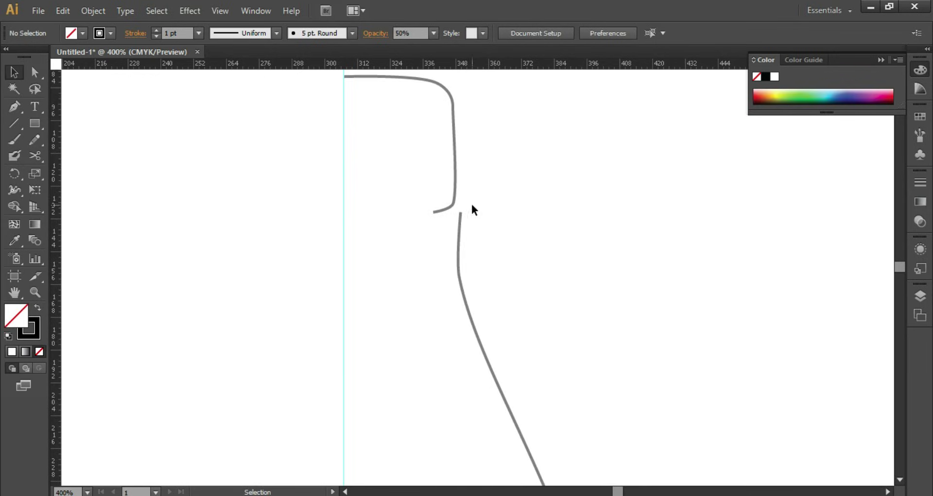
Step: Extend the cap's open lower end with a straight horizontal Pen line to the centre guide
key("plus")
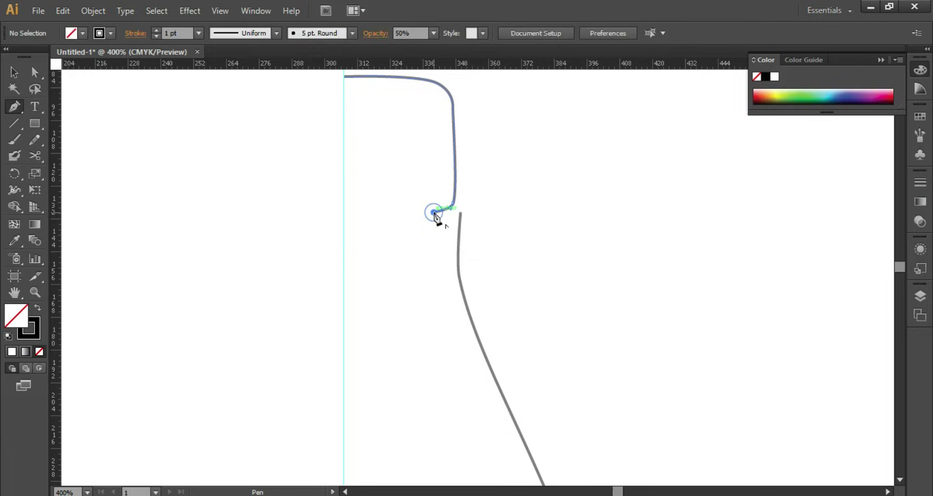
left_click(440, 210)
key("p")
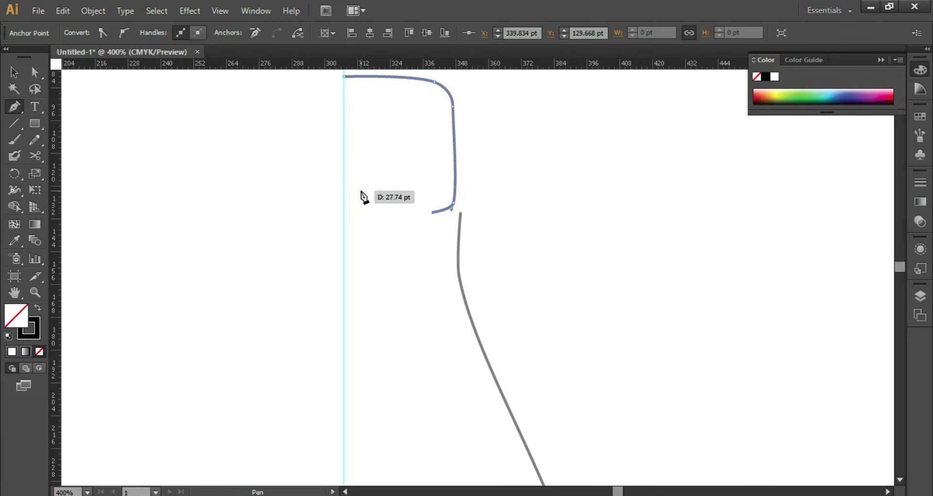
left_click(342, 212)
key("v")
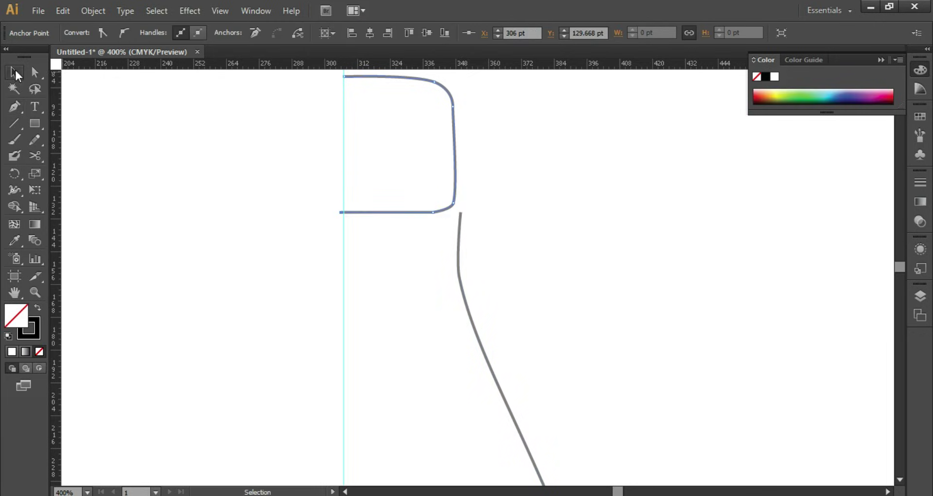
Step: Extend the neck section's upper and lower ends with straight horizontal Pen lines running past the centre guide
key("p")
left_click(302, 212)
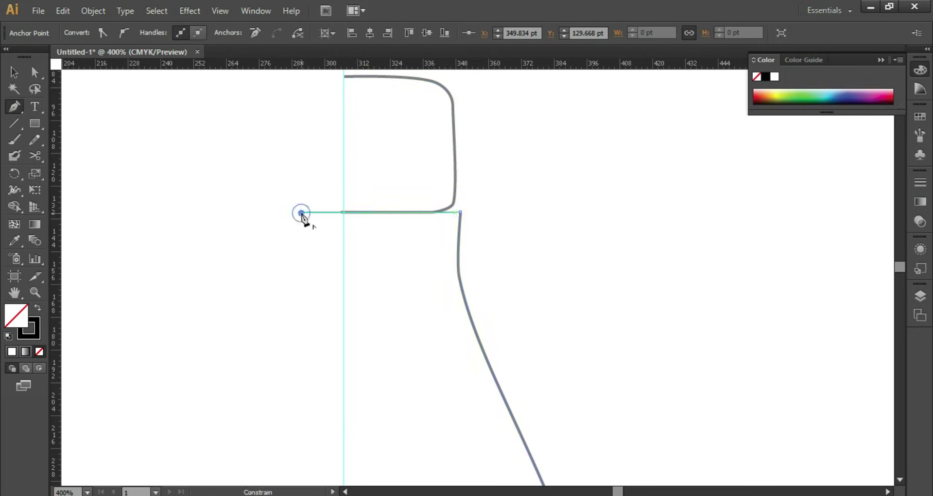
scroll(545, 394, "down", 5)
left_click(14, 72)
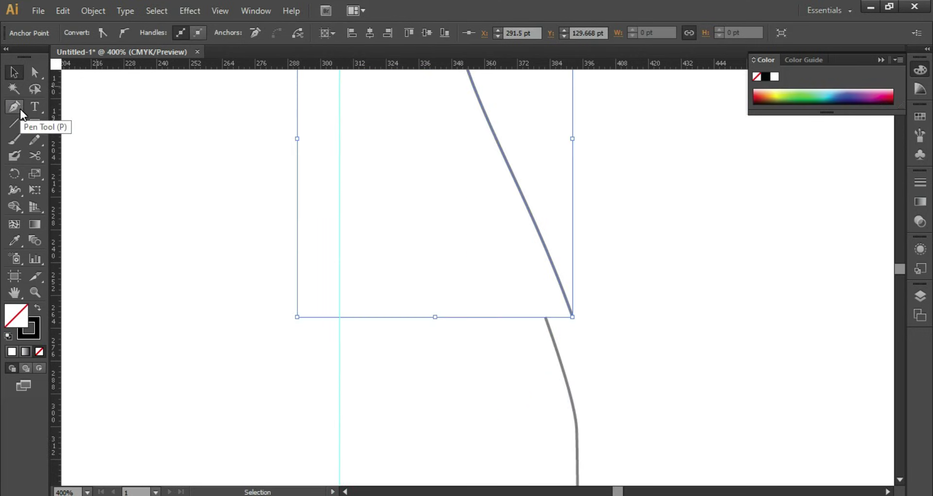
key("p")
left_click(573, 316)
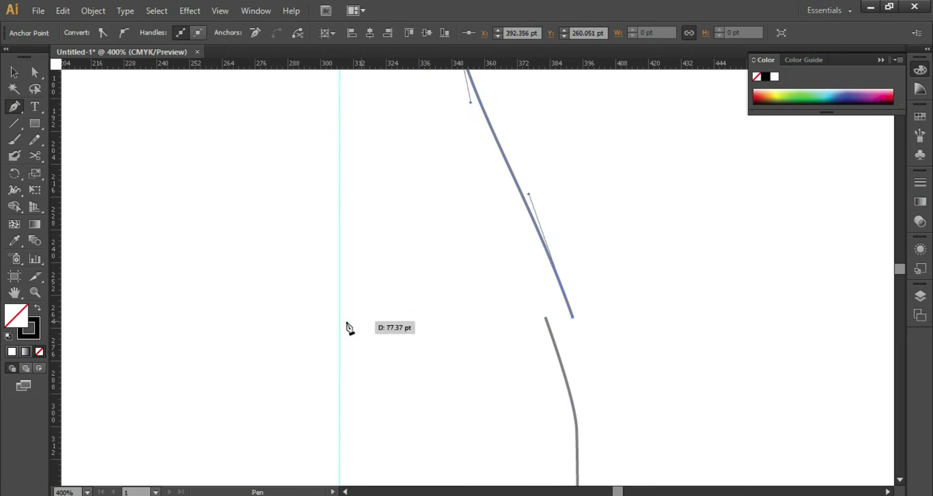
left_click(297, 317)
key("v")
Step: Move the neck section 20 pt left, and draw a horizontal Pen line from the body's upper end to the centre guide
key("ctrl+plus")
key("ctrl+plus")
key("shift+Left")
key("shift+Left")
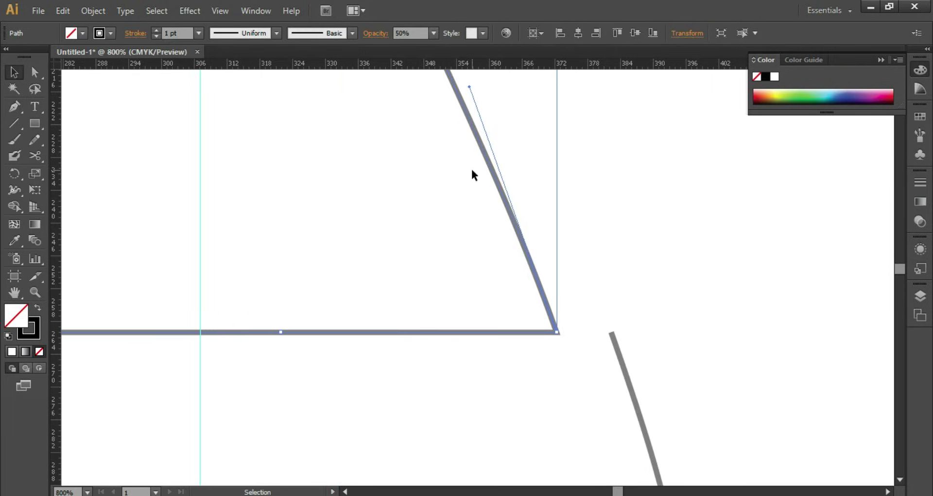
key("p")
left_click(612, 332)
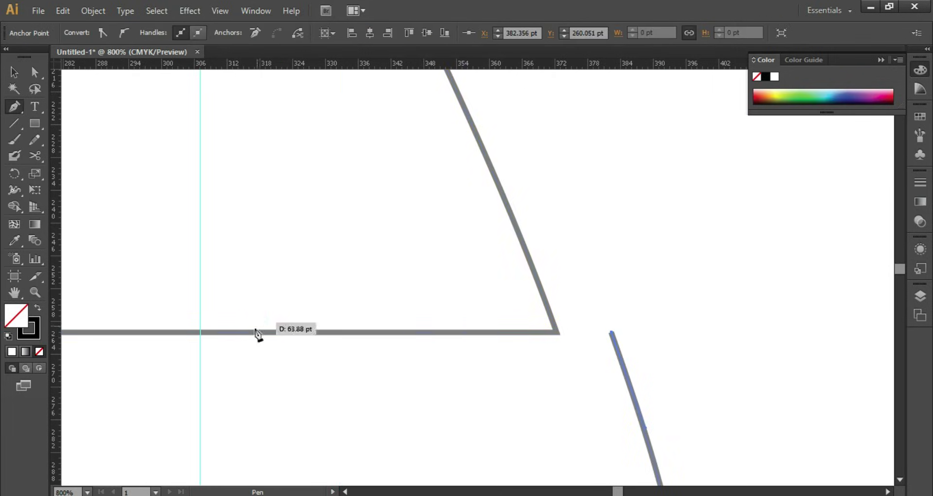
left_click(200, 332)
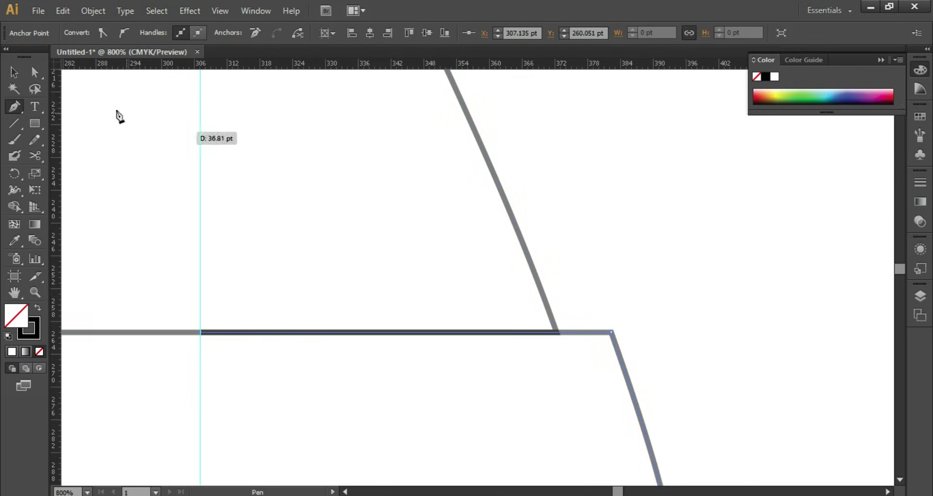
Step: Move the neck section 10 pt right, back in line with the cap and body, and switch to Outline view
left_click(14, 73)
left_click(521, 240)
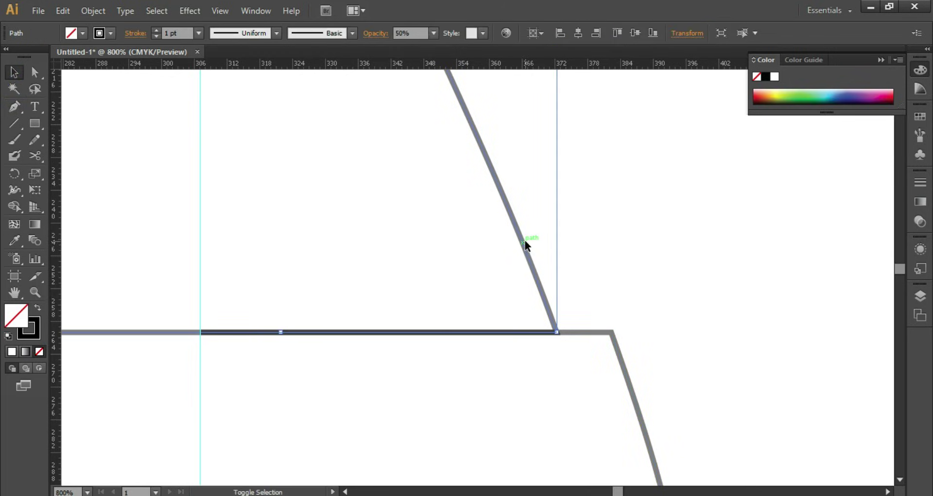
key("shift+Right")
key("ctrl+minus")
key("ctrl+minus")
key("ctrl+minus")
key("ctrl+minus")
key("ctrl+minus")
key("ctrl+y")
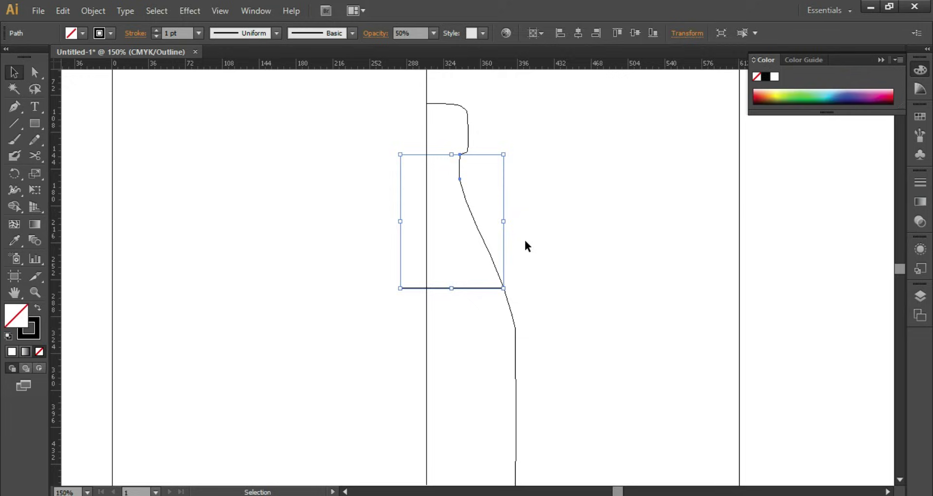
left_click(525, 241)
Step: Examine in Outline view where the horizontal lines of the cap and neck sections meet the centre guide
key("z")
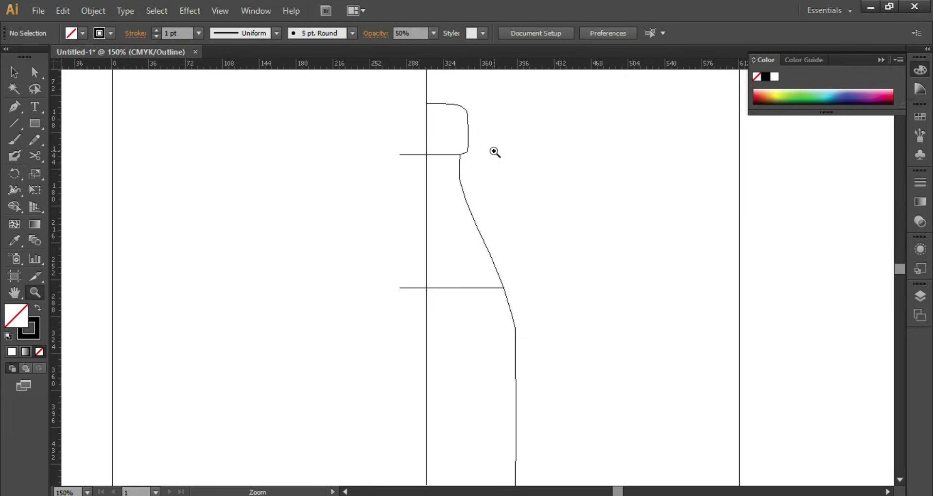
left_click_drag(448, 140, 487, 193)
key("ctrl+minus")
key("ctrl+minus")
key("ctrl+minus")
key("ctrl+minus")
key("ctrl+minus")
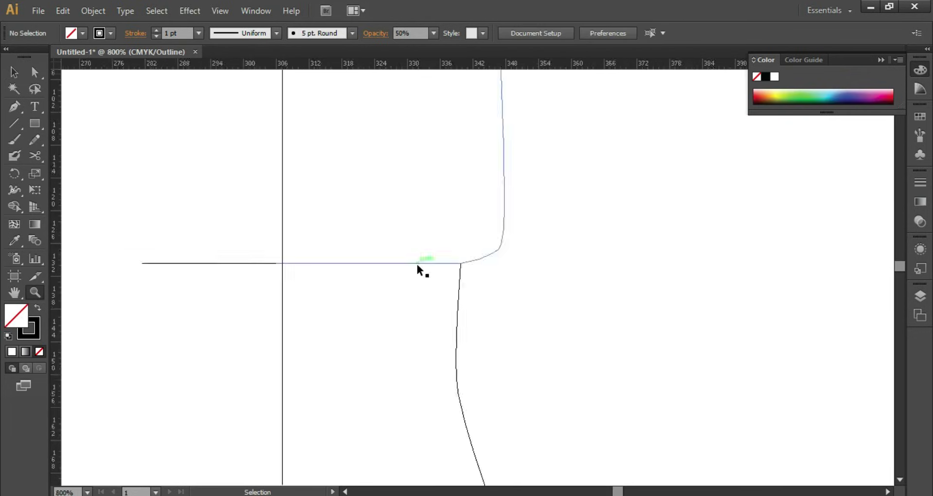
mouse_move(900, 266)
left_mouse_down()
mouse_move(904, 273)
mouse_move(896, 267)
left_mouse_up()
left_click_drag(619, 284, 659, 320)
key("ctrl+minus")
key("ctrl+minus")
key("ctrl+minus")
key("ctrl+minus")
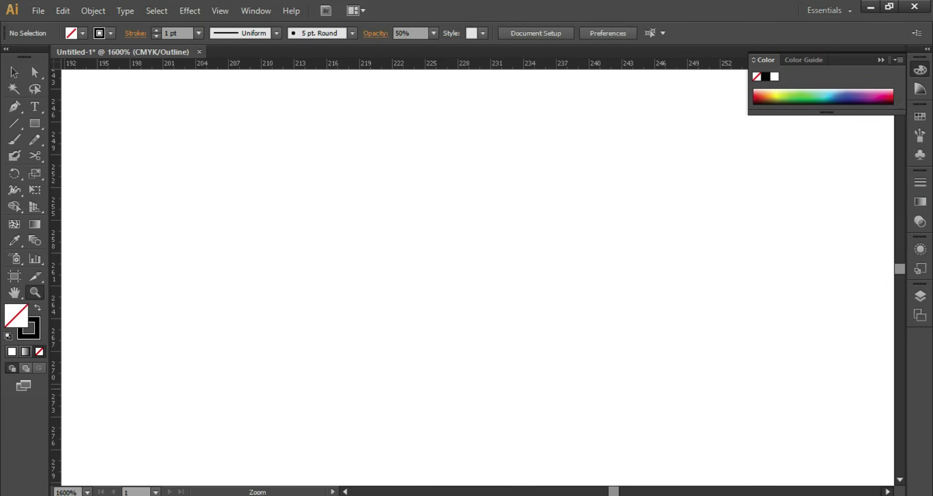
Step: Shorten the neck section's lower horizontal line by moving its end anchor onto the centre guide
scroll(521, 388, "right", 5)
scroll(521, 384, "up", 1)
left_click(35, 73)
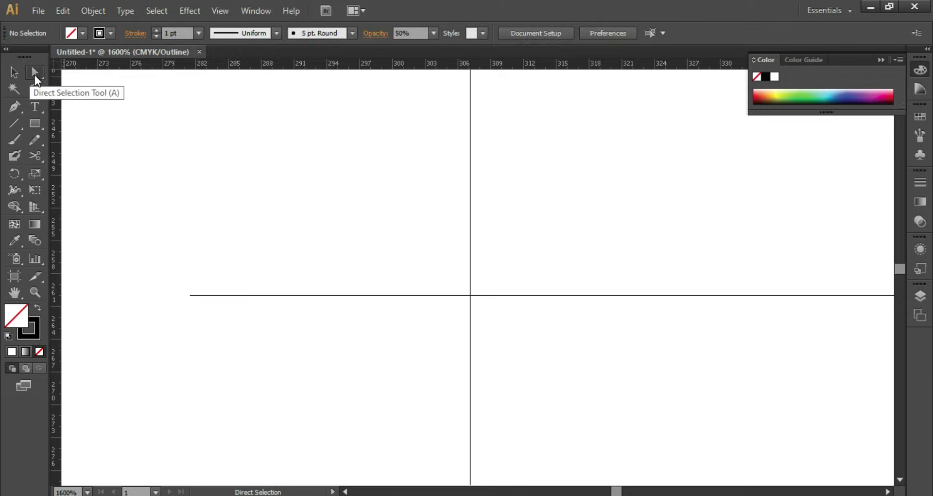
left_click(189, 296)
key("shift+Right")
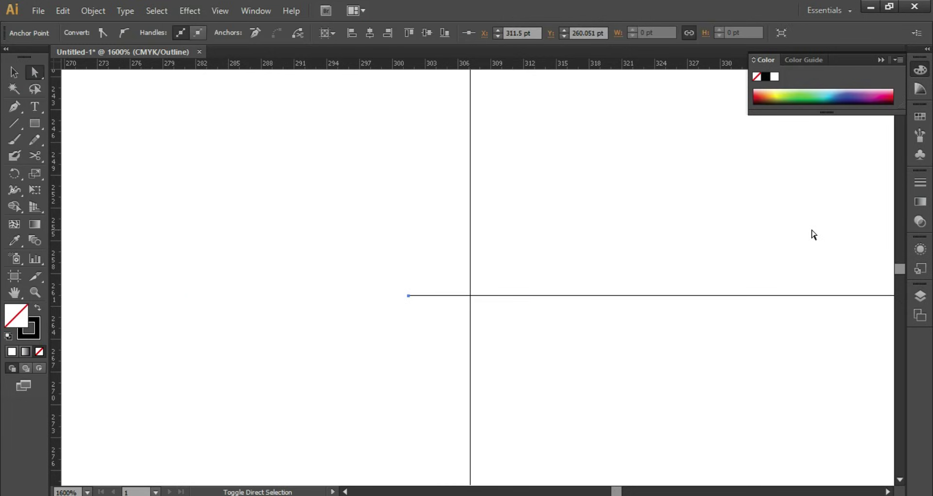
left_click_drag(409, 296, 470, 295)
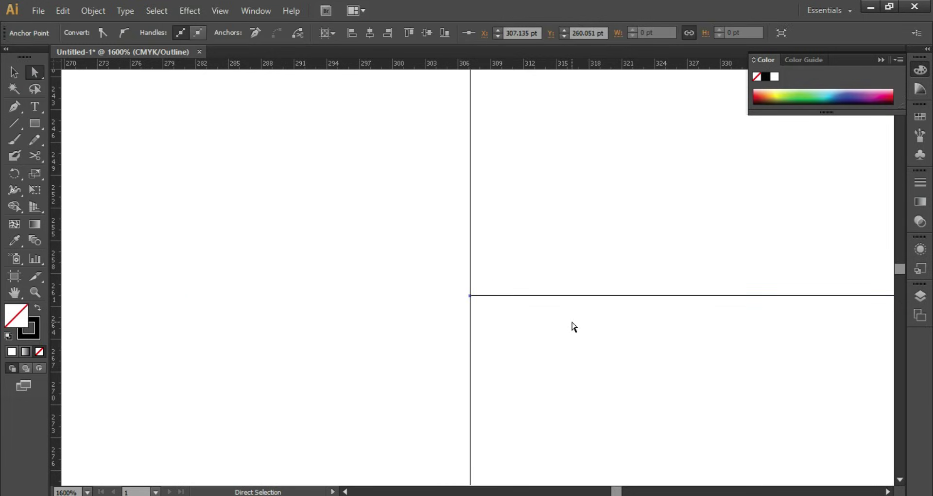
key("ctrl+z")
left_click(408, 295, "shift")
left_click_drag(409, 295, 470, 295)
Step: Move the end anchor of the neck section's upper horizontal line onto the centre guide, and deselect the path
key("space")
left_click_drag(598, 165, 582, 437)
left_click_drag(544, 204, 561, 462)
key("ctrl+minus")
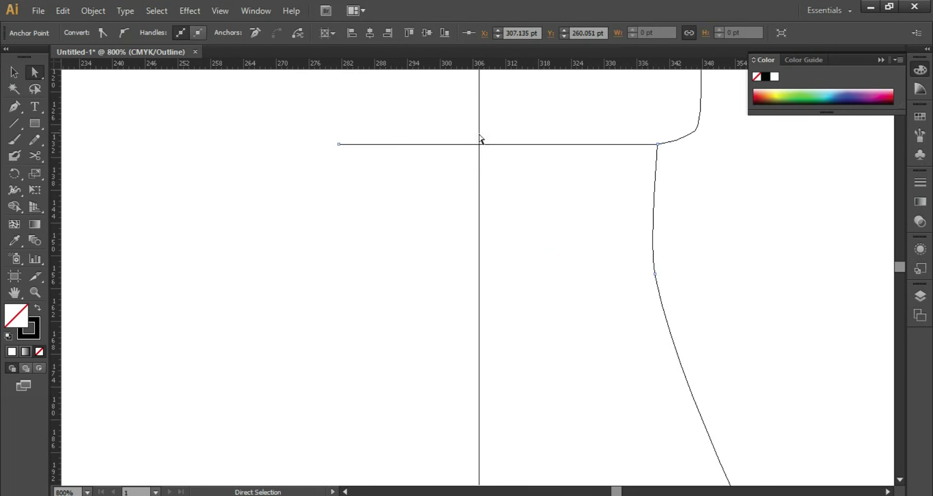
left_click(456, 159)
left_click_drag(339, 144, 479, 144)
left_click(644, 160)
left_click(704, 192)
scroll(599, 269, "down", 1)
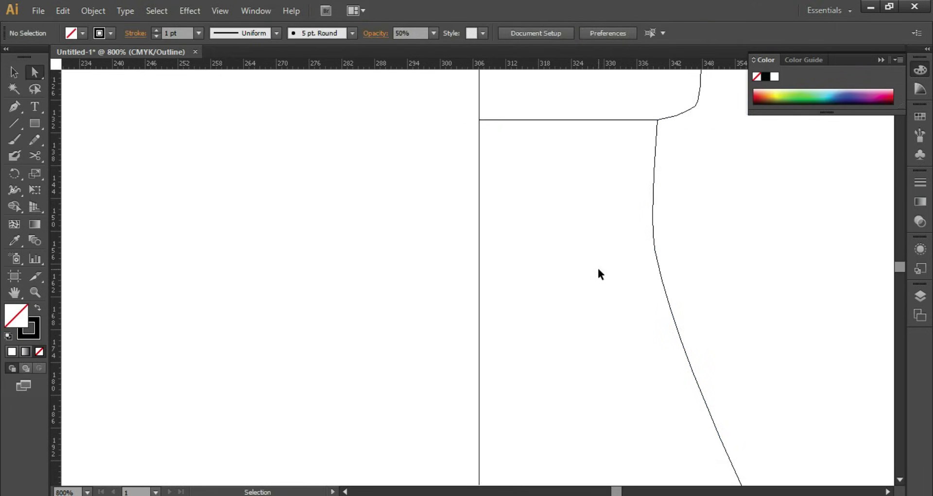
Step: Return to Preview mode, and check the separated half-bottle sections with the cap path selected
key("ctrl+minus")
key("ctrl+minus")
key("ctrl+minus")
key("ctrl+minus")
key("ctrl+minus")
scroll(698, 258, "down", 5)
scroll(685, 248, "up", 1)
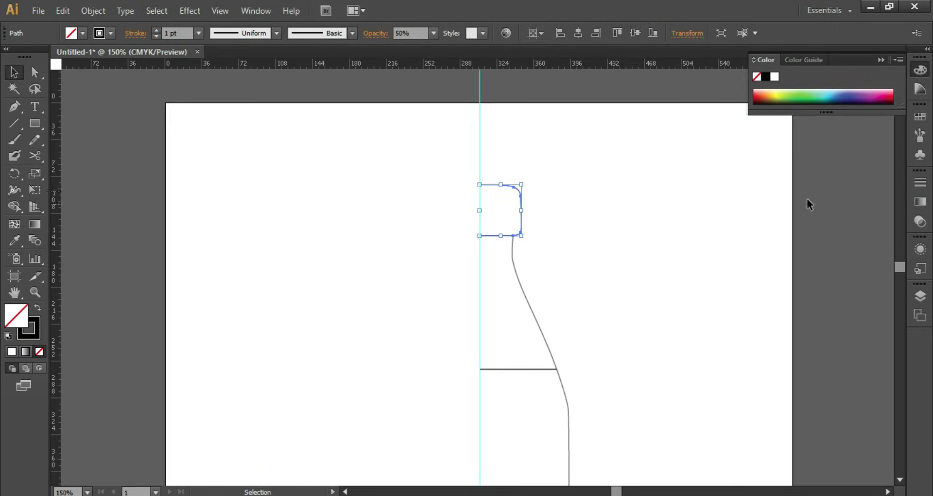
Step: Fill the cap profile with a red swatch and the neck profile with a grey swatch
left_click(920, 117)
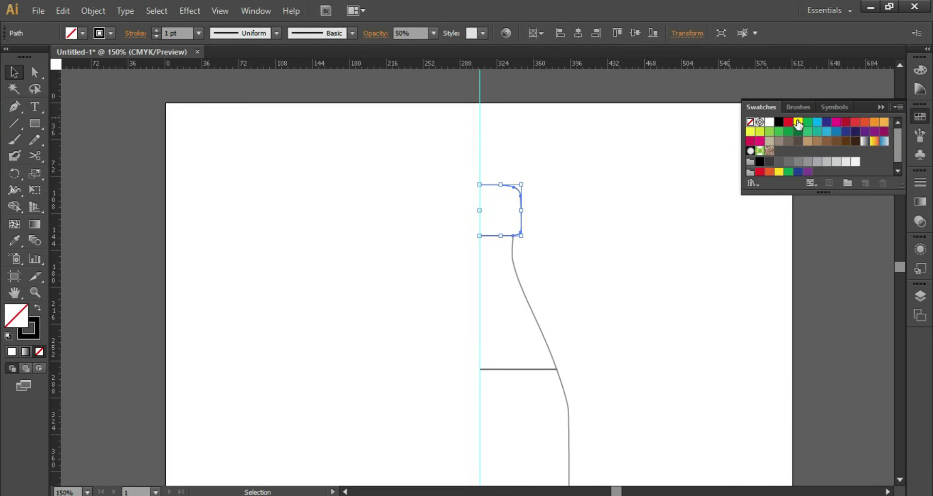
left_click(789, 122)
left_click(513, 263)
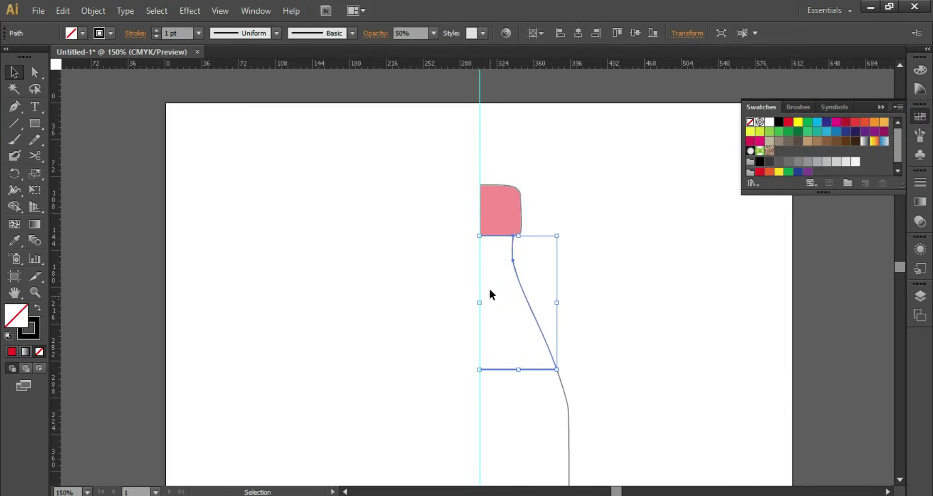
left_click(812, 166)
Step: Fill the bottle's body profile with the dark brown swatch
left_click(560, 376)
scroll(592, 359, "down", 3)
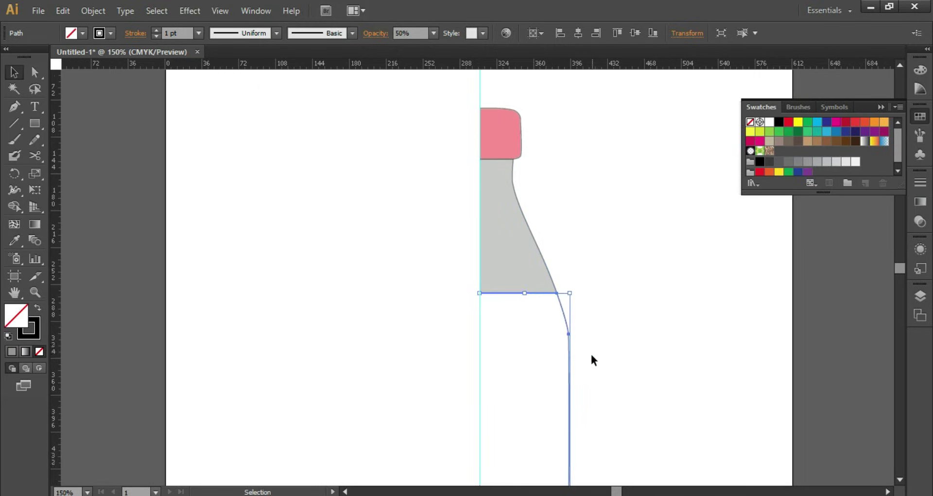
scroll(588, 357, "down", 4)
left_click(856, 141)
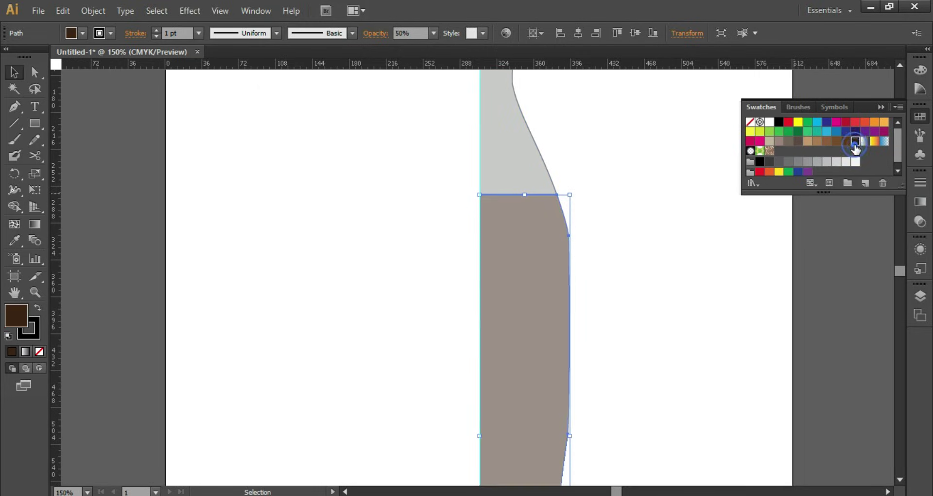
scroll(577, 266, "up", 4)
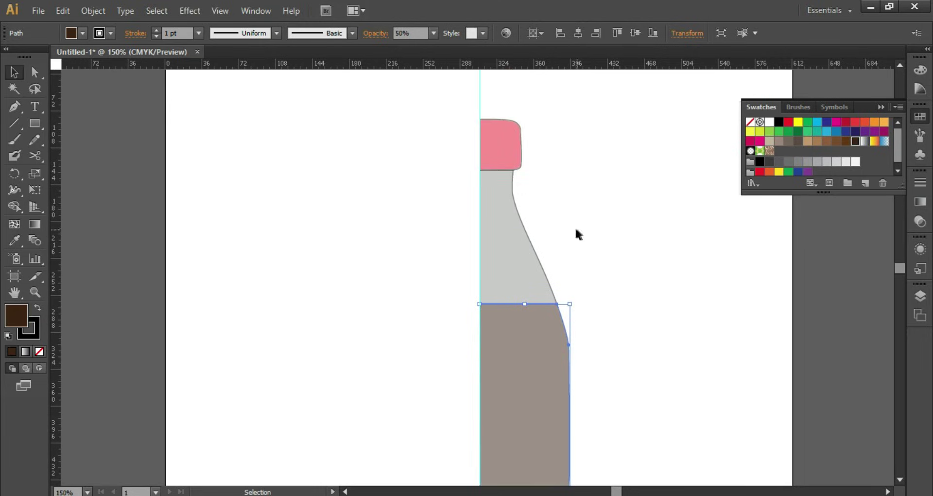
Step: Set the opacity of the body, neck and cap profiles to 100%, and deselect
left_click(920, 221)
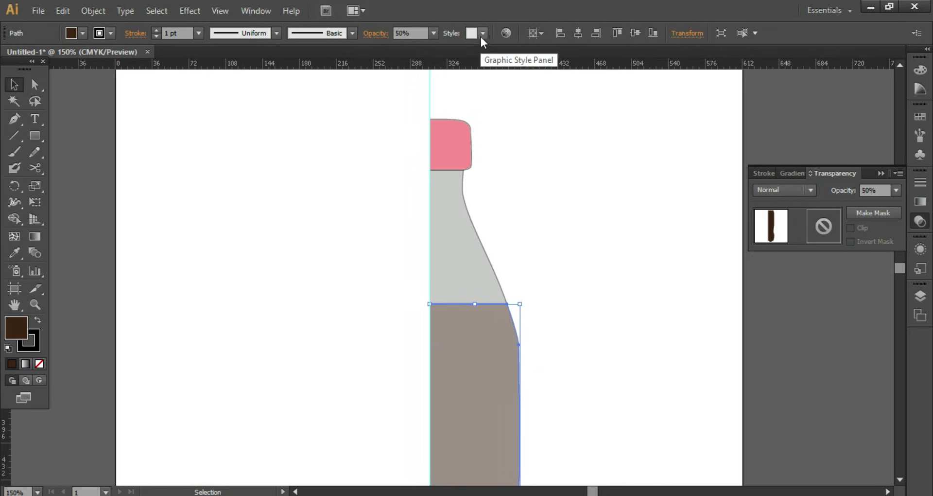
left_click(433, 33)
left_click(450, 197)
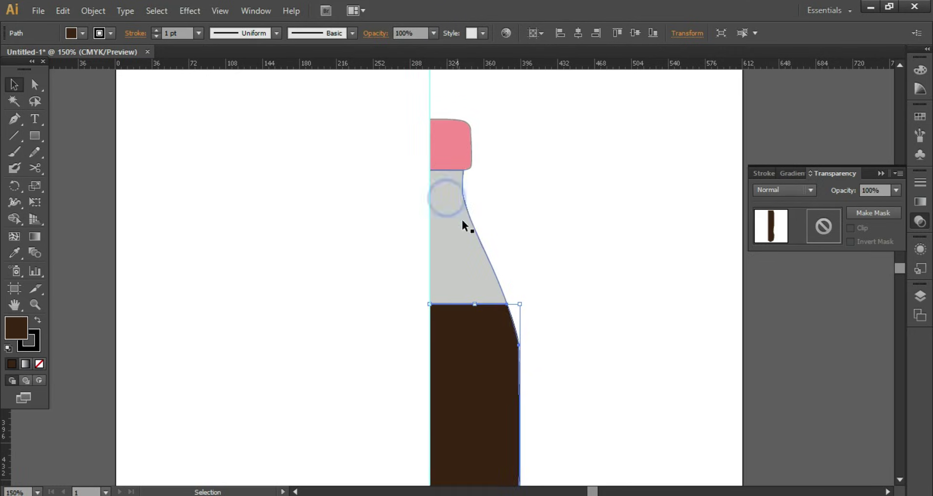
left_click(462, 217)
left_click(434, 33)
left_click(450, 197)
left_click(449, 146)
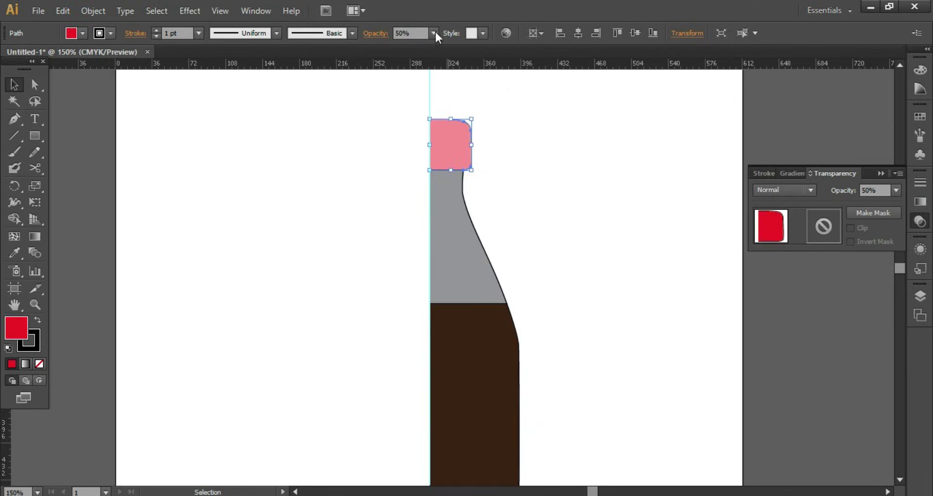
left_click(434, 33)
left_click(450, 197)
left_click(579, 203)
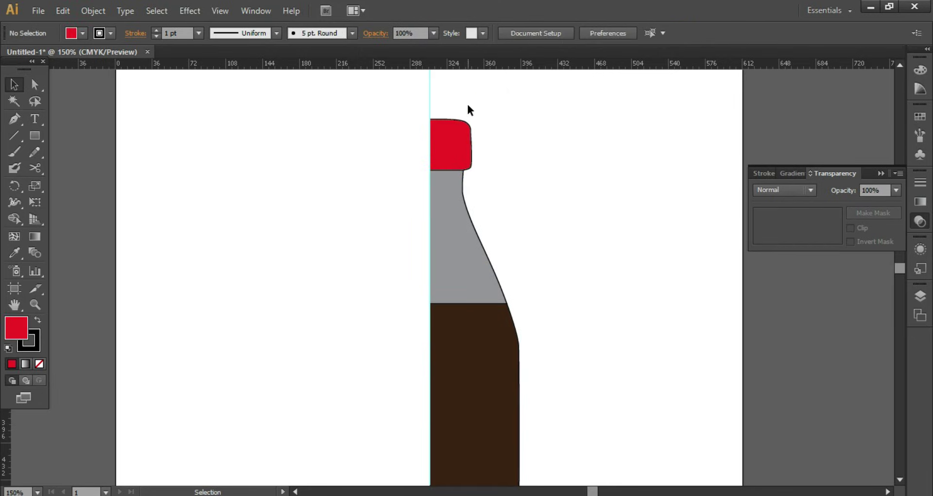
Step: Select all three half-bottle profiles together and remove their strokes
scroll(514, 287, "down", 3)
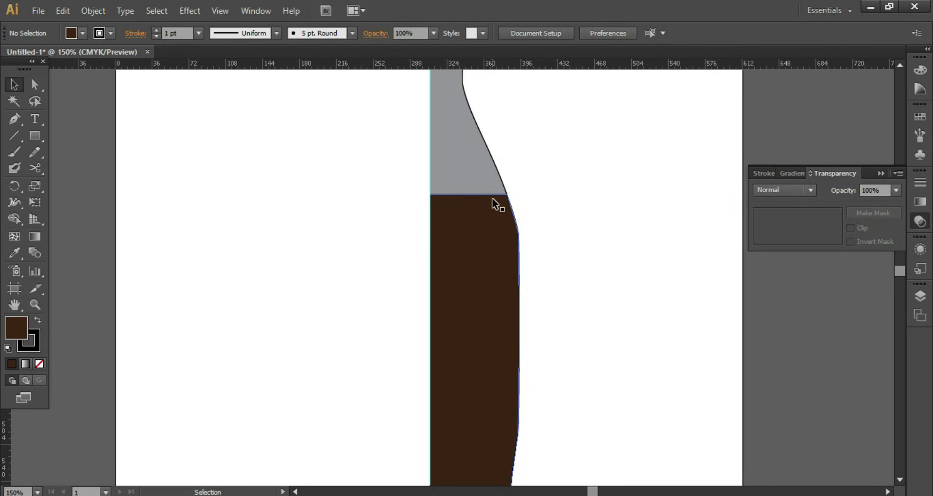
key("ctrl+minus")
key("ctrl+minus")
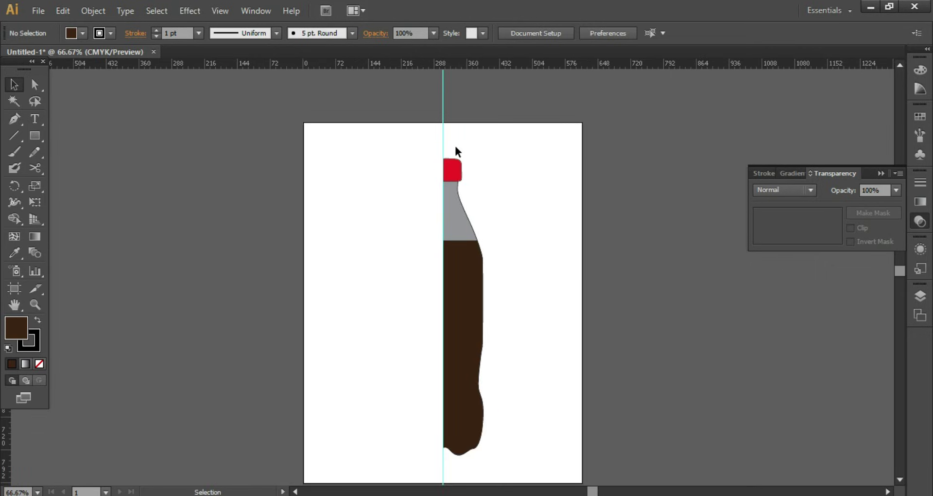
left_click_drag(455, 147, 538, 479)
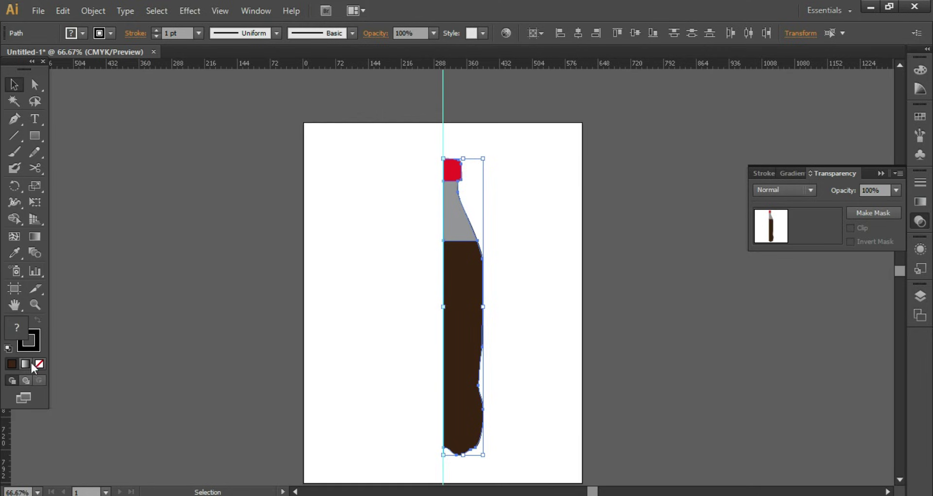
left_click(29, 342)
left_click(40, 363)
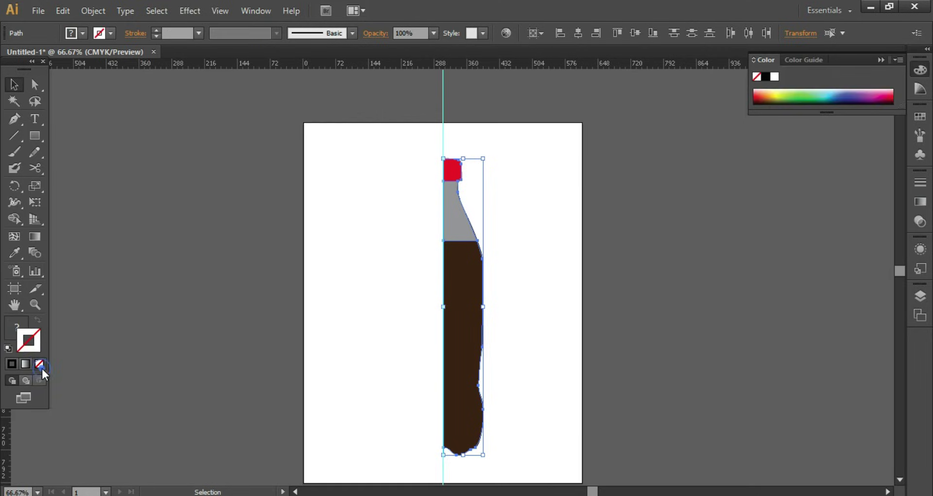
left_click(42, 368)
left_click(494, 334)
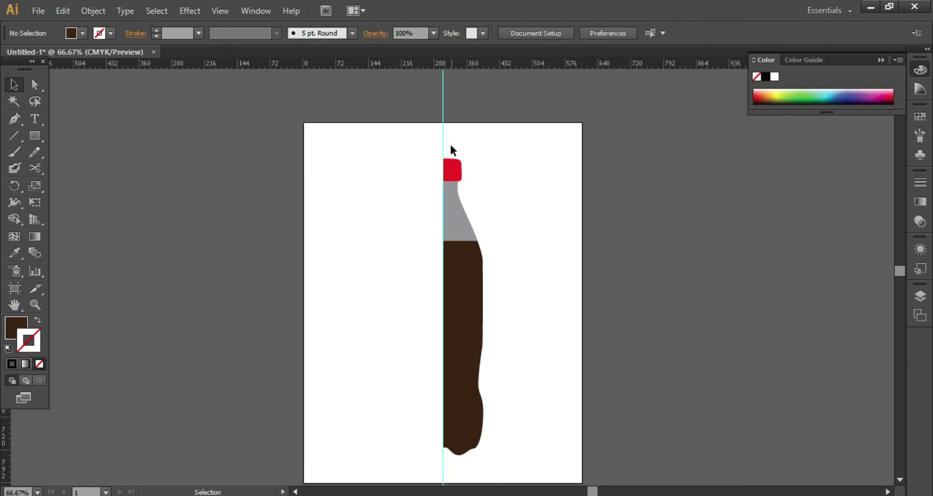
Step: Start a 3D Revolve effect on the cap, neck and body profiles with the preview turned on
left_click_drag(450, 142, 525, 474)
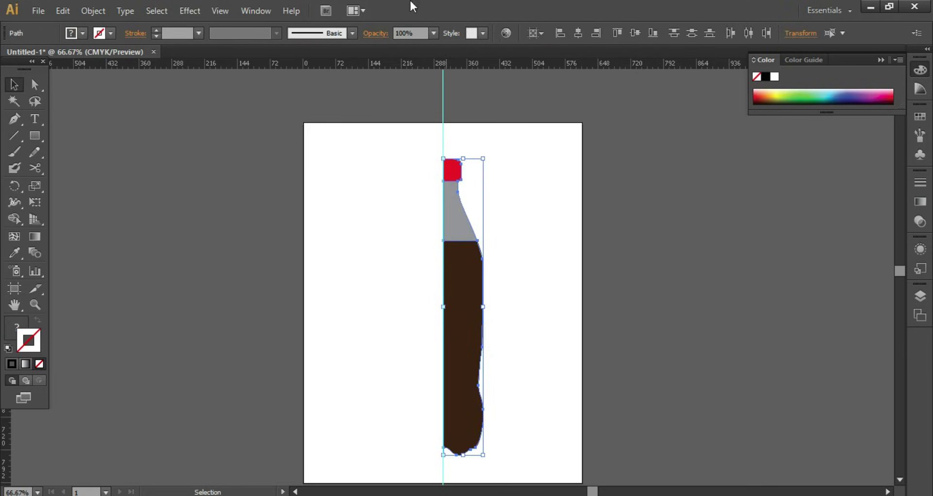
left_click(194, 11)
mouse_move(292, 88)
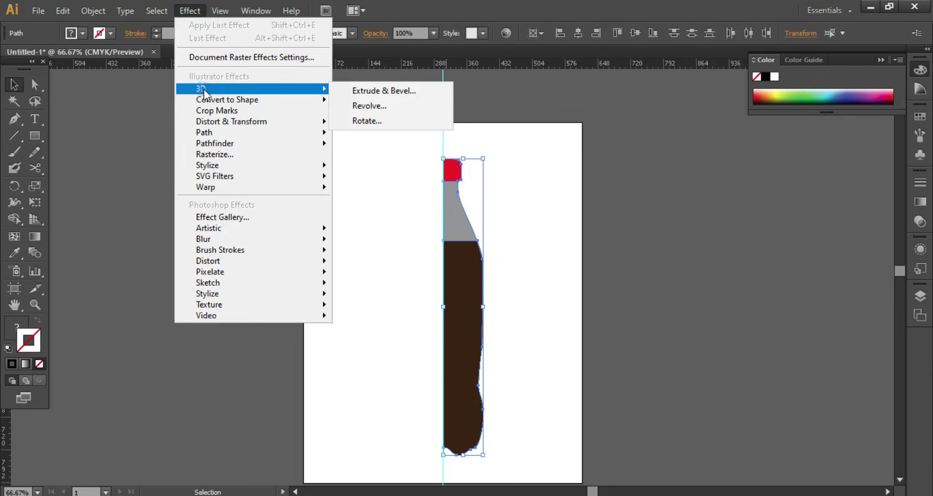
left_click(393, 107)
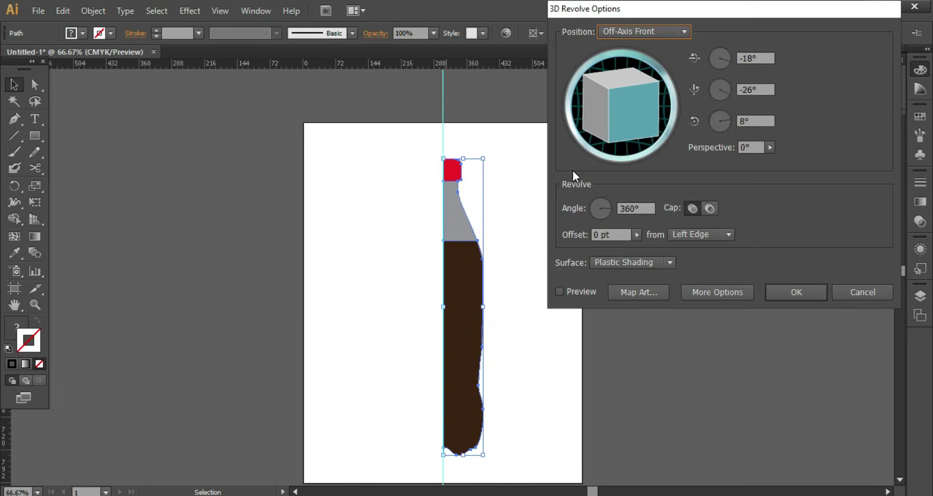
left_click(591, 291)
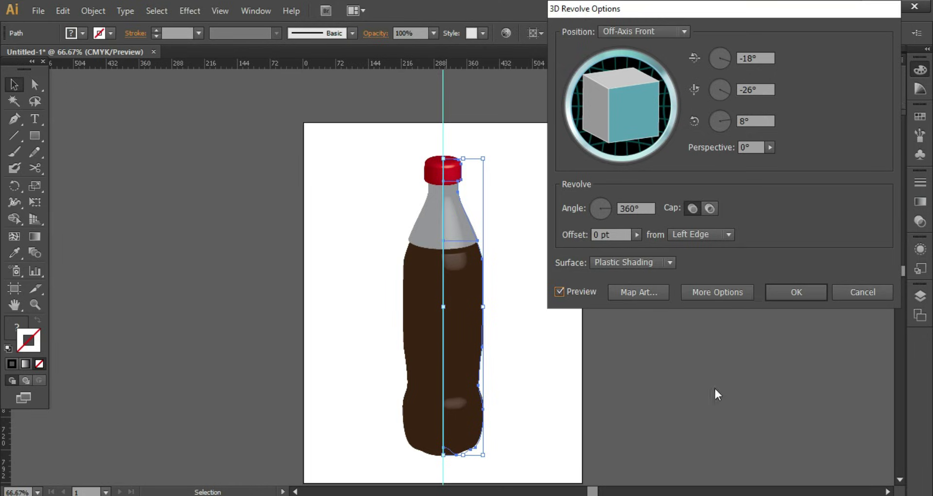
Step: Set the revolve perspective to 18° and the surface shading's blend steps to 100
left_click(747, 148)
type("18")
left_click(704, 292)
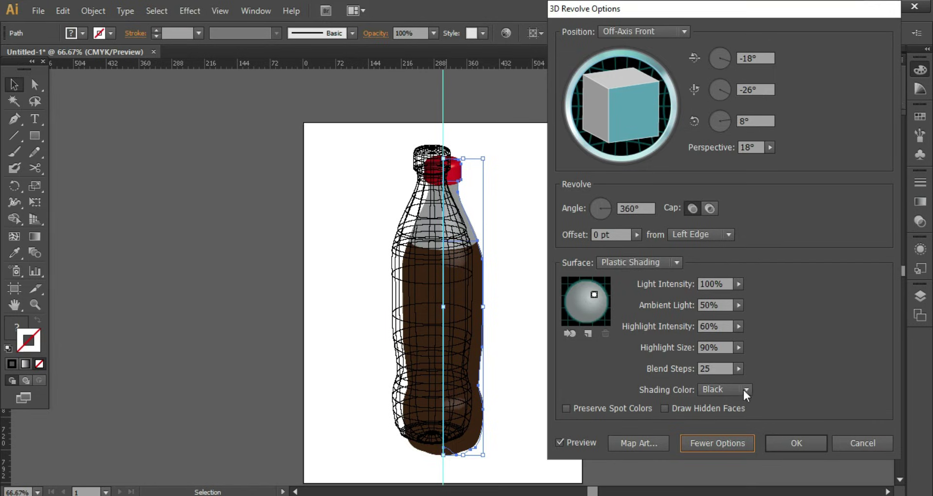
double_click(716, 368)
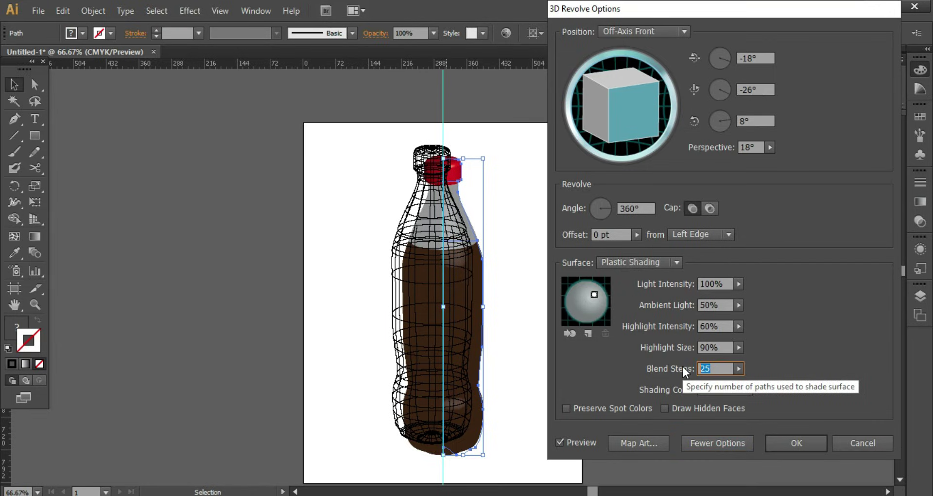
type("100")
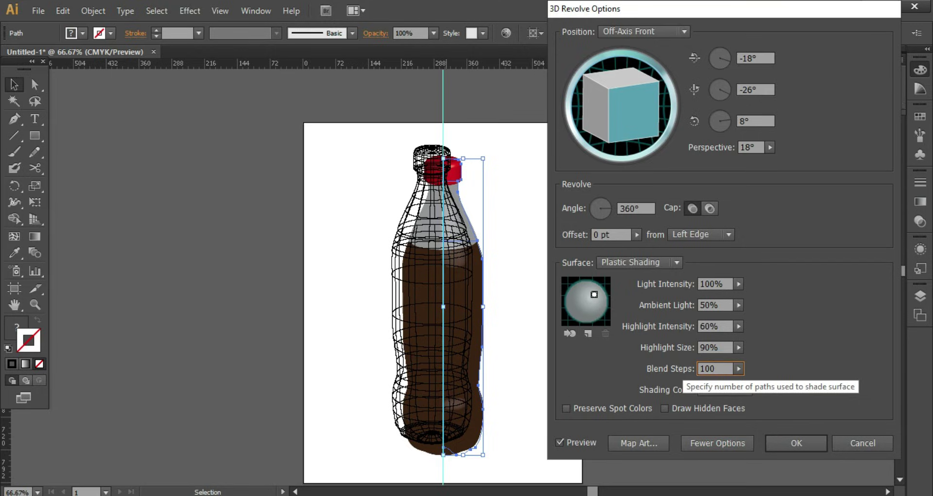
Step: Set the body's surface shading to 79% highlight size, 80% highlight intensity and 73% ambient light
left_click(710, 346)
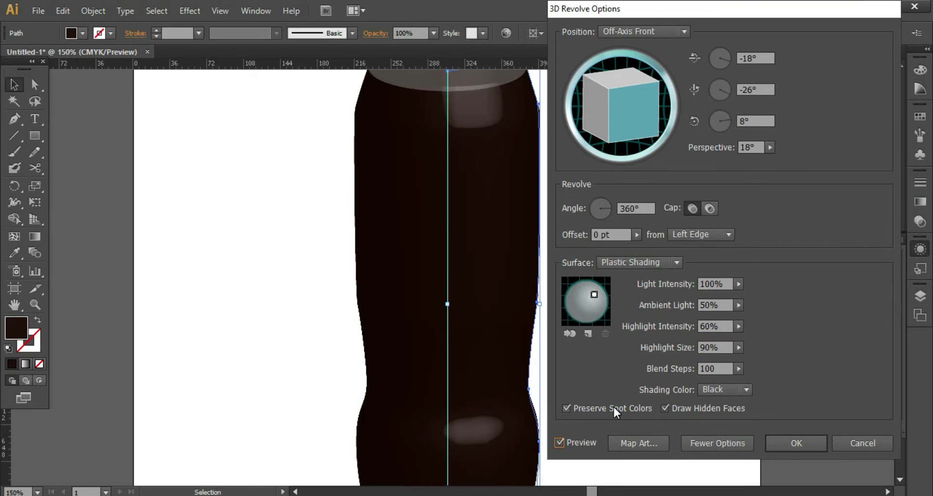
left_click(614, 407)
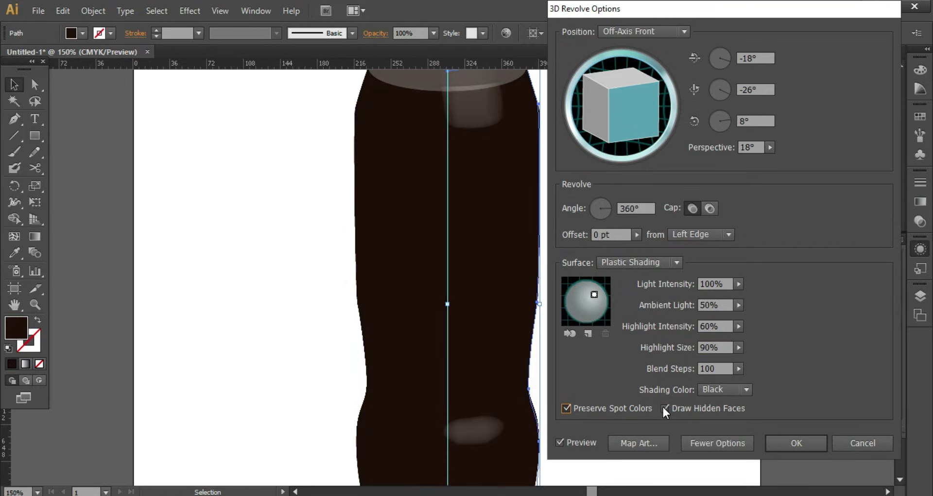
left_click(739, 347)
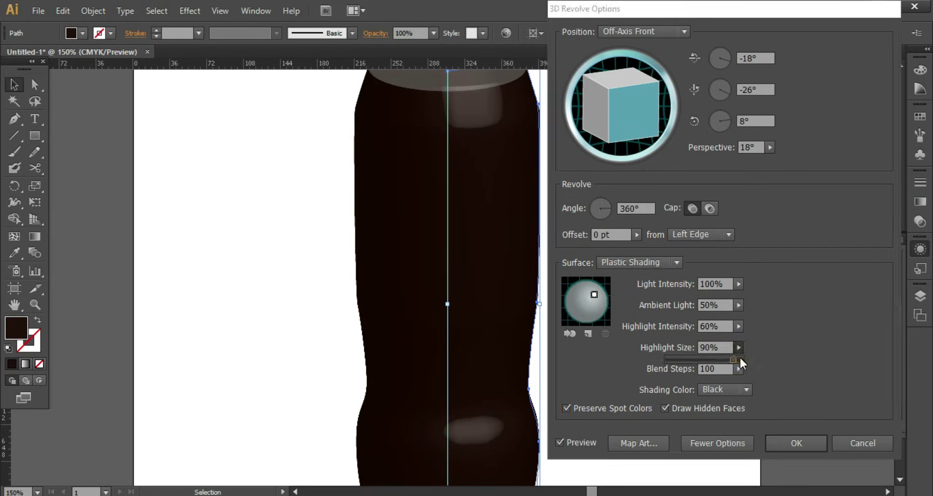
left_click_drag(700, 357, 719, 319)
left_click(739, 326)
left_click(738, 305)
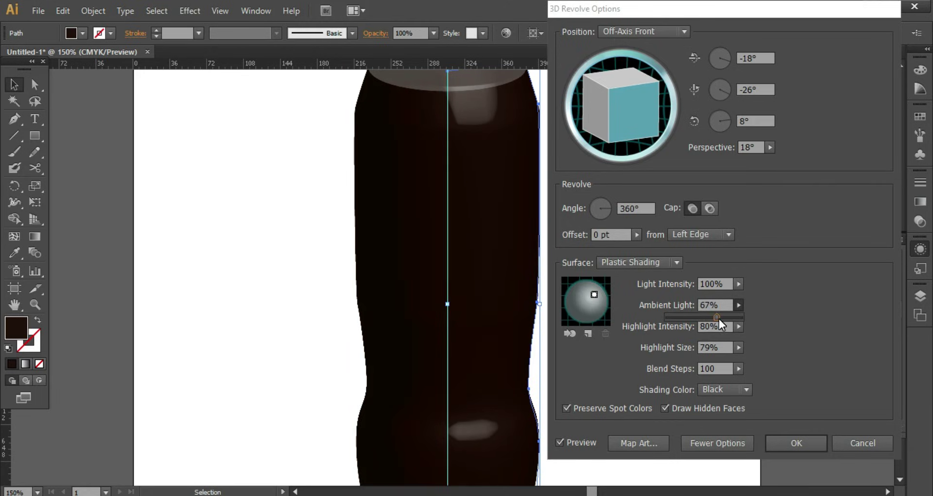
left_click(739, 284)
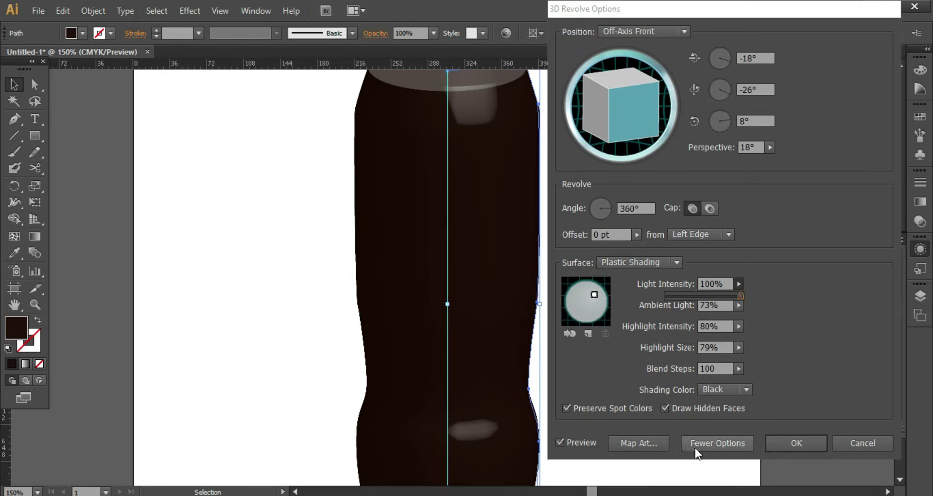
Step: Set the body's revolve perspective to 20°, apply the effect and deselect the bottle
left_click(751, 147)
type("20")
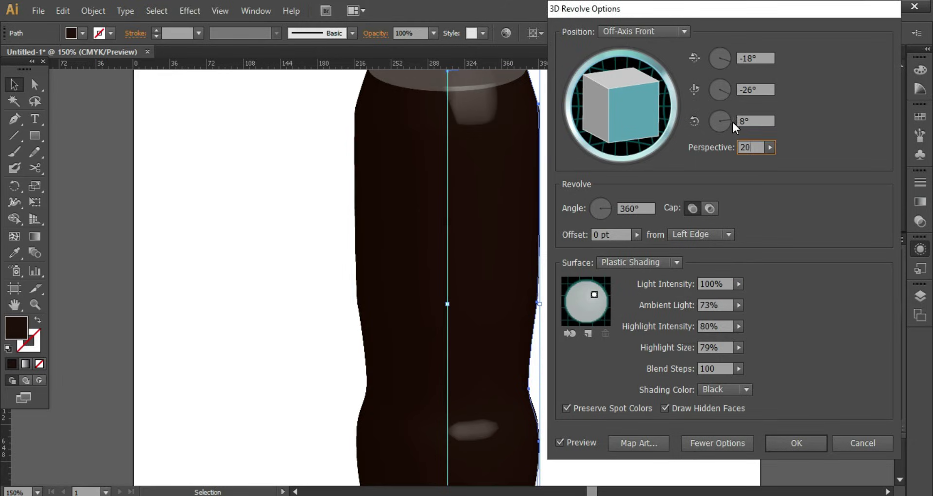
key("shift+Tab")
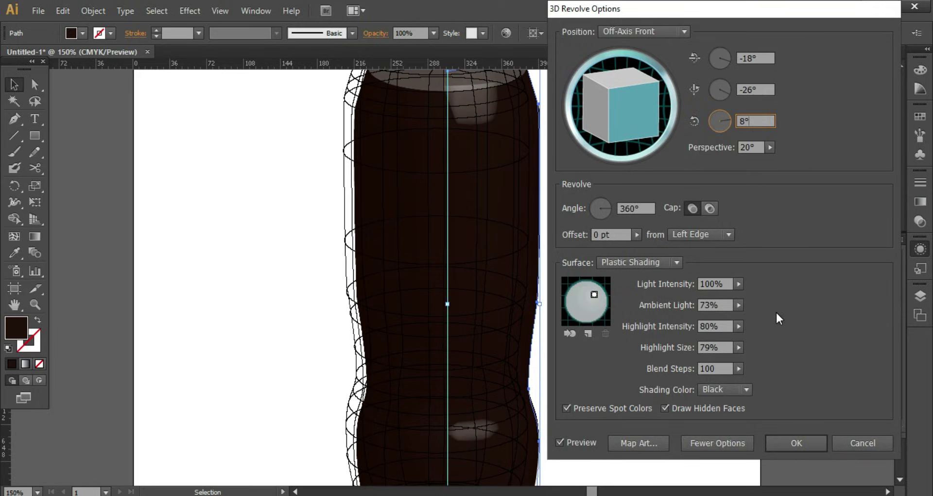
left_click(796, 443)
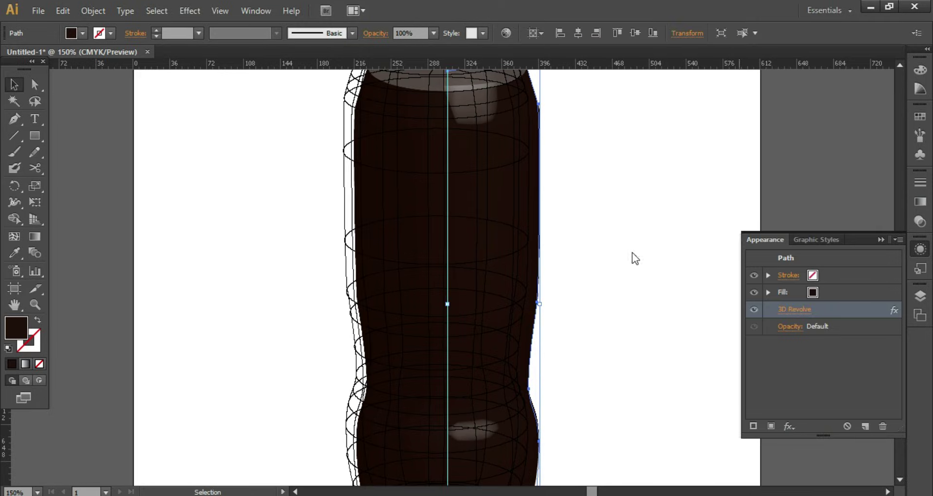
left_click(625, 241)
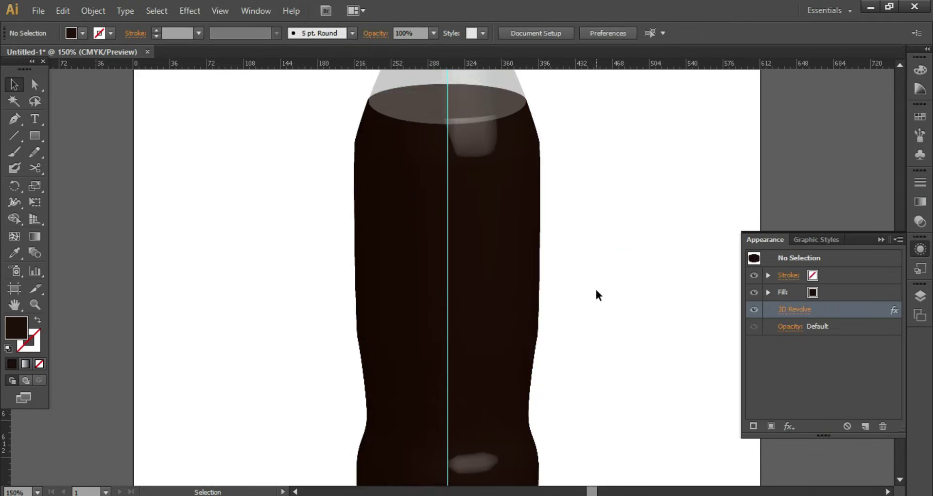
Step: Paste the linked Coca-Cola logo image onto the bottle and embed it in the document
key("ctrl+minus")
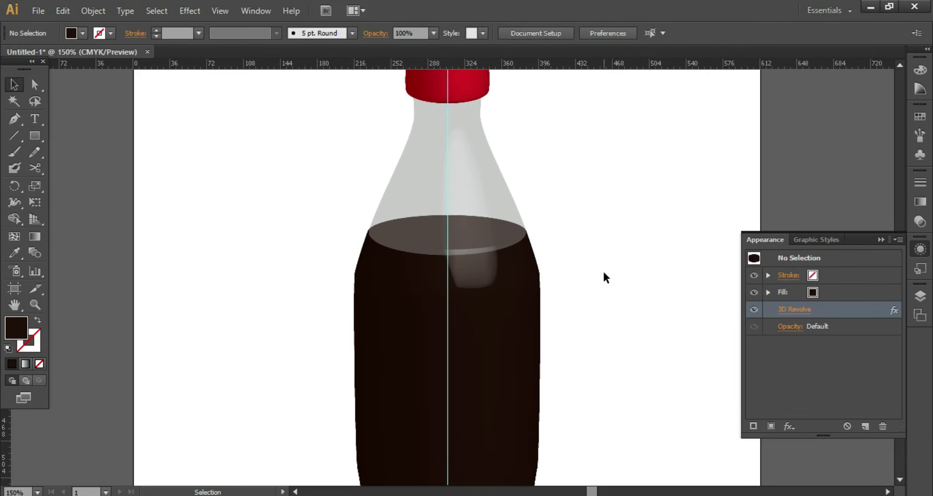
key("ctrl+minus")
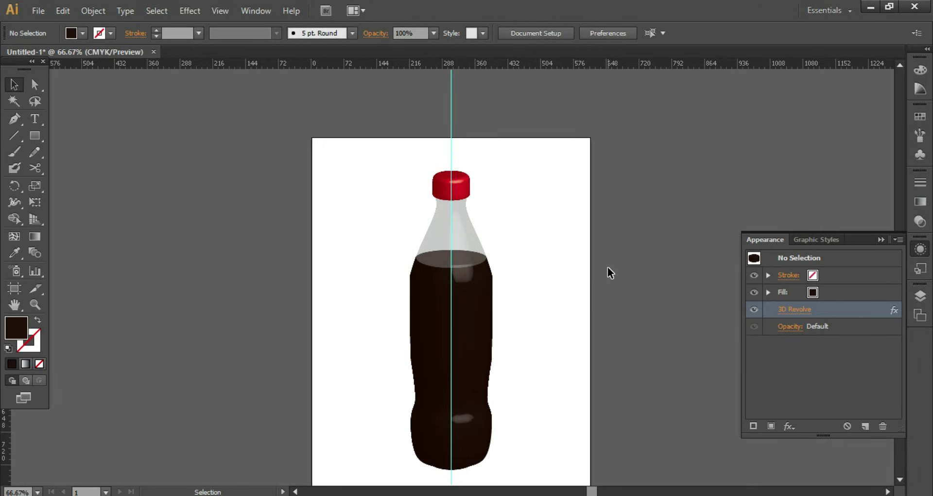
key("ctrl+plus")
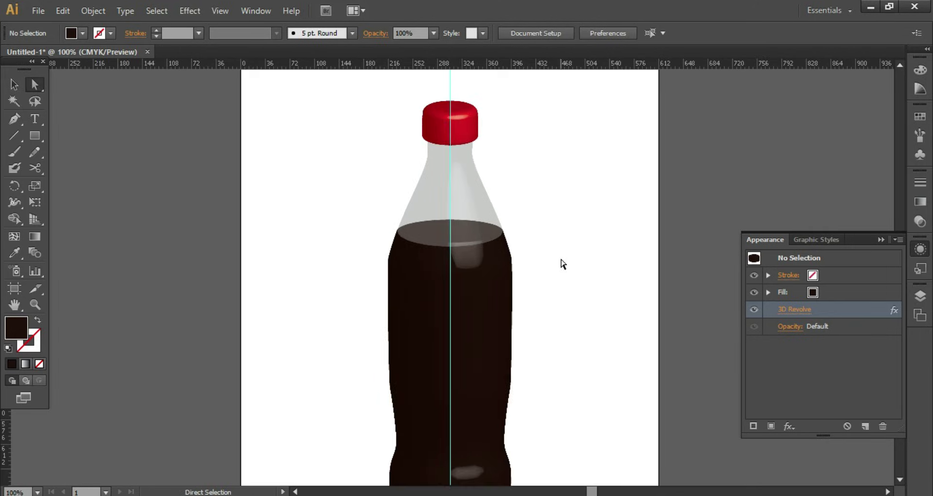
key("ctrl+v")
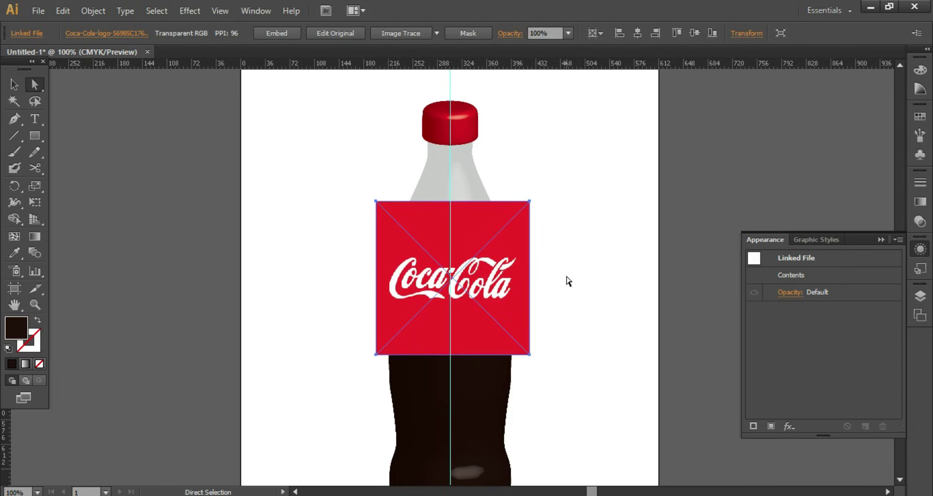
left_click(257, 32)
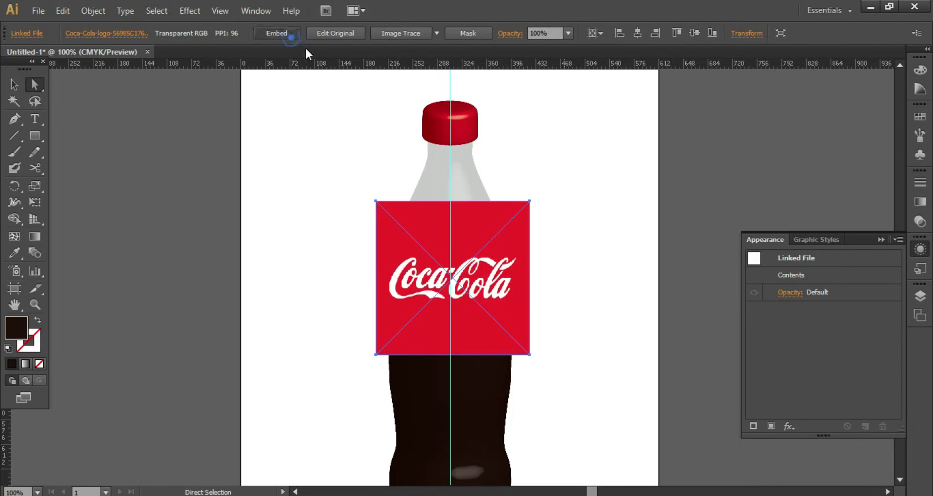
Step: Move the embedded Coca-Cola logo image off the bottle to the empty area on its left
left_click(642, 253)
left_click(517, 269)
left_click_drag(508, 241, 340, 206)
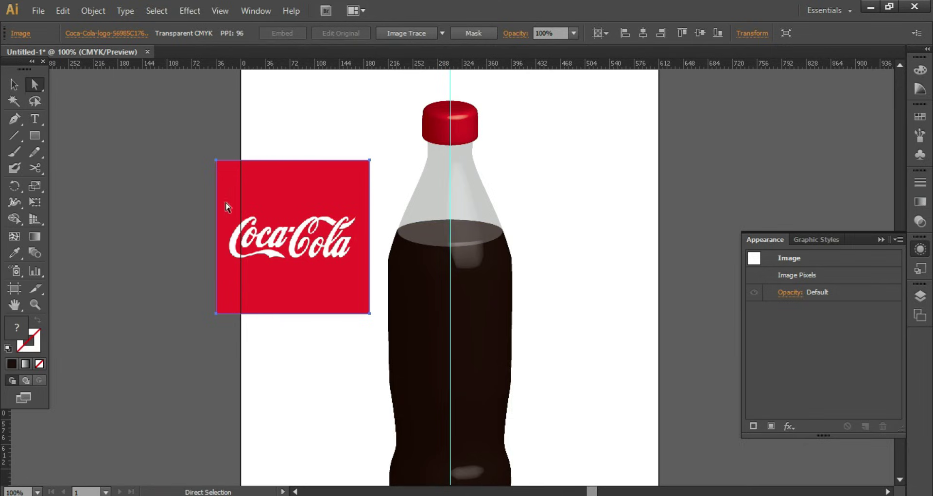
Step: Draw a rectangle about 225 by 91 pt over the logo lettering and use it as a clipping mask for the image
left_click(33, 135)
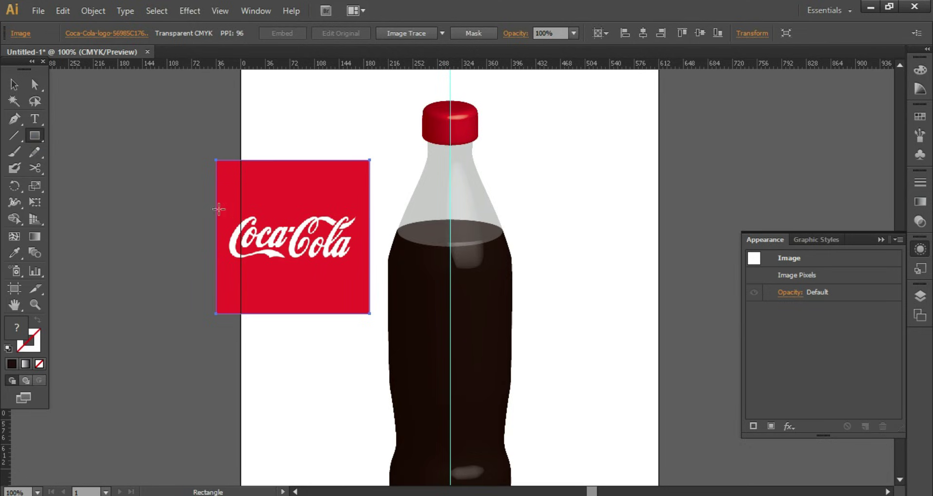
left_click_drag(216, 207, 370, 269)
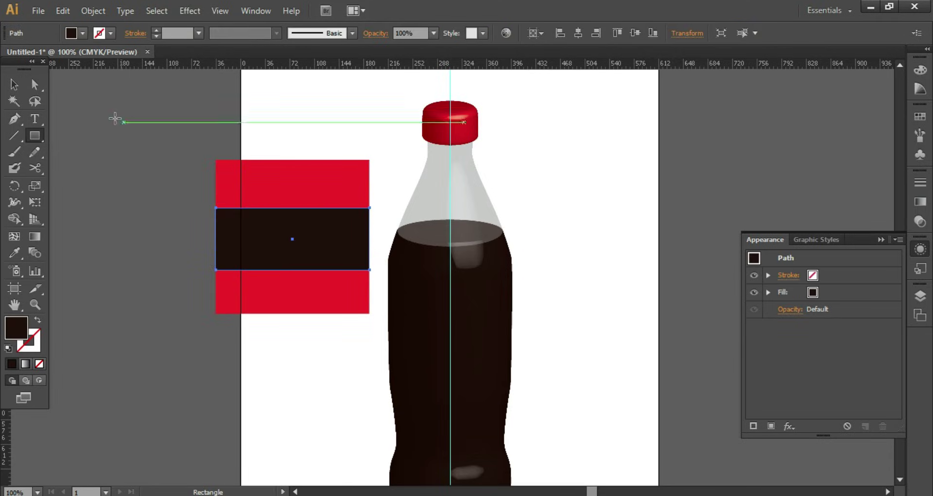
left_click(20, 85)
left_click_drag(299, 131, 354, 236)
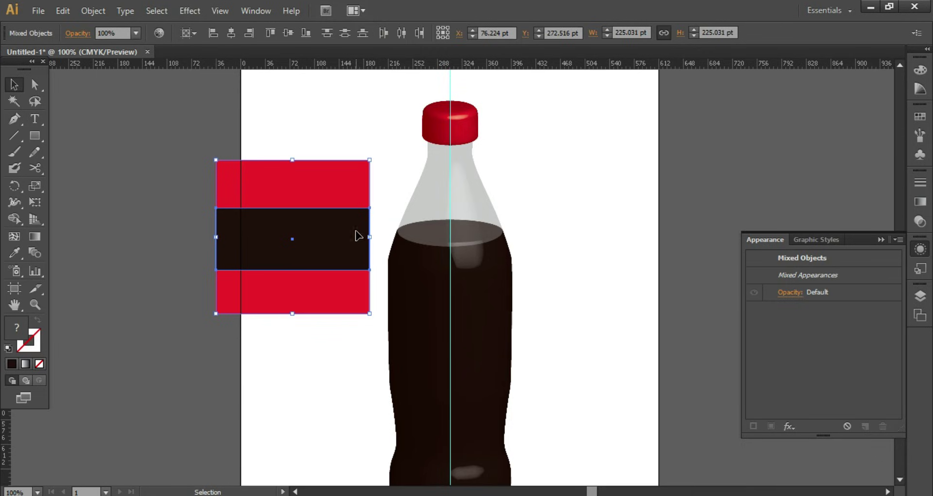
key("ctrl+7")
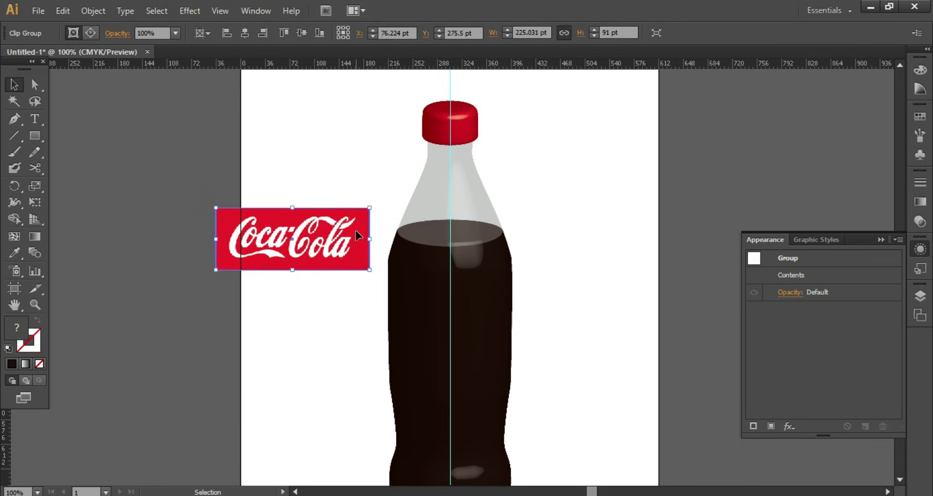
Step: Save the clipped Coca-Cola logo as a new Movie Clip symbol, keeping the default name and options
left_click(384, 282)
left_click(256, 11)
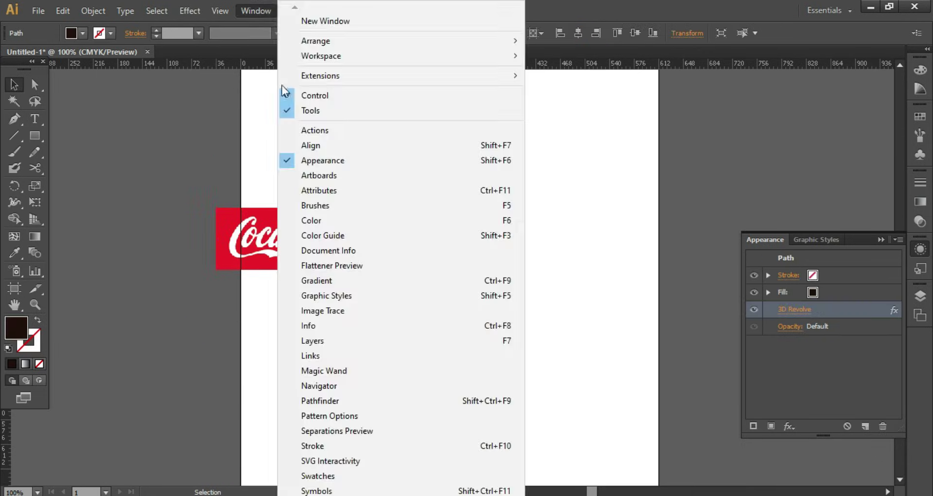
left_click(362, 491)
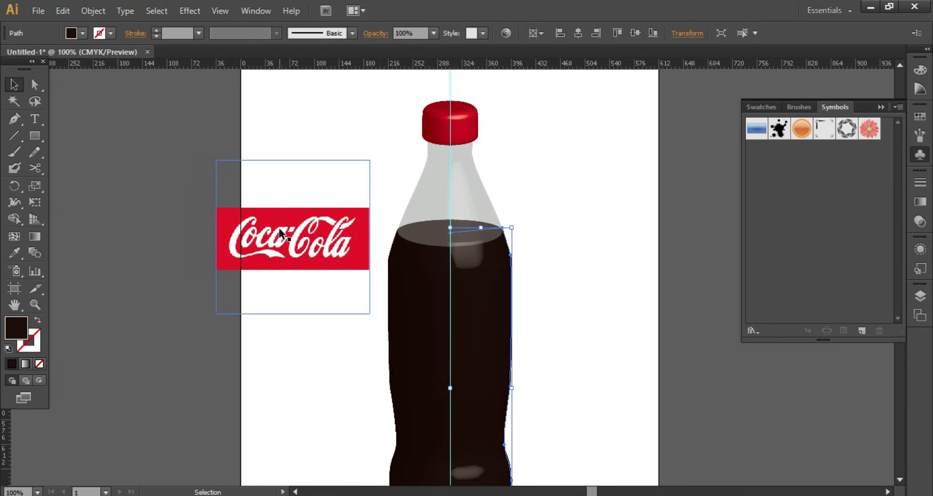
left_click_drag(281, 233, 794, 225)
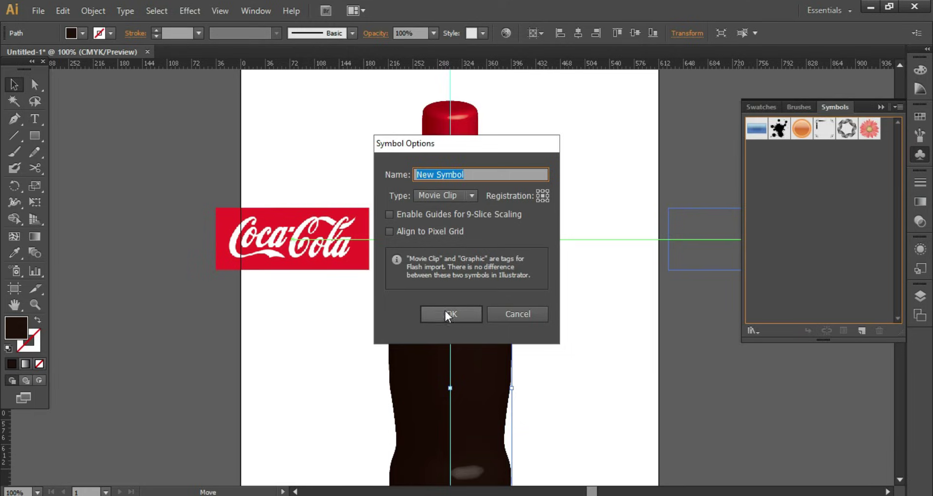
left_click(454, 313)
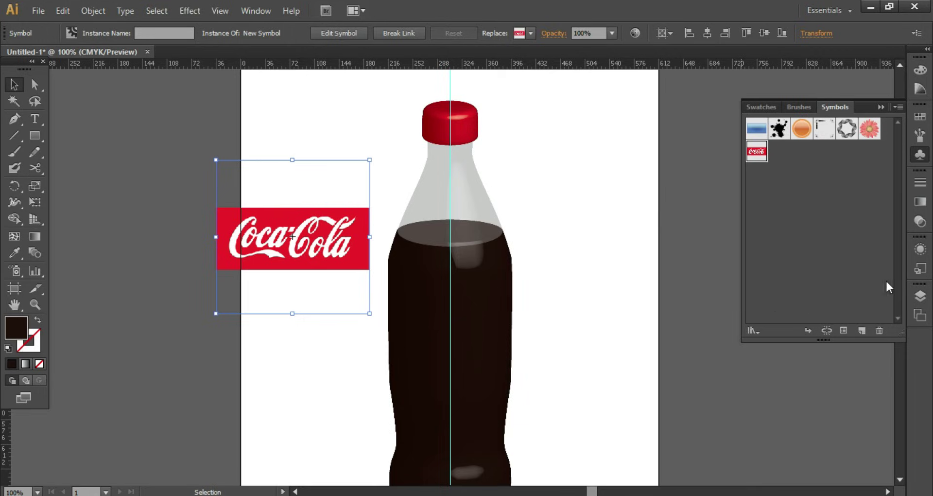
Step: Edit the bottle body's 3D Revolve effect with preview on and map the New Symbol artwork onto surface 3 of 3
left_click(920, 251)
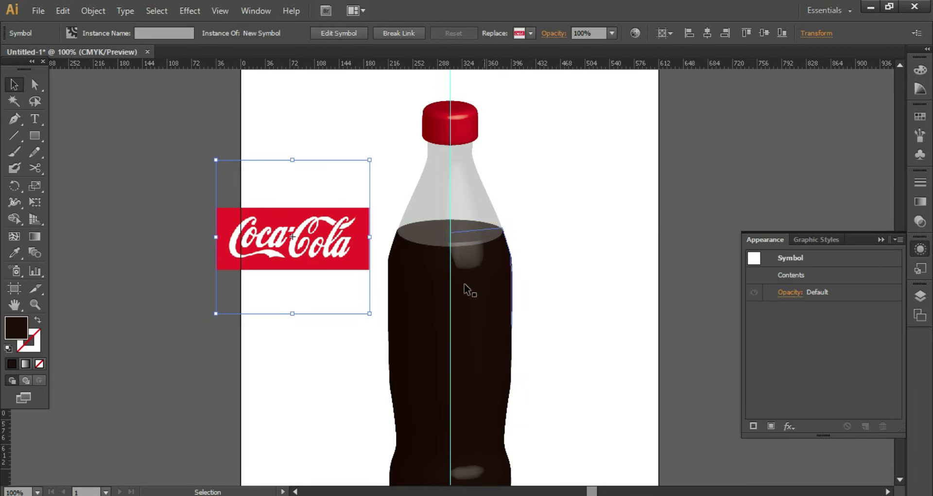
left_click(465, 285)
left_click(796, 309)
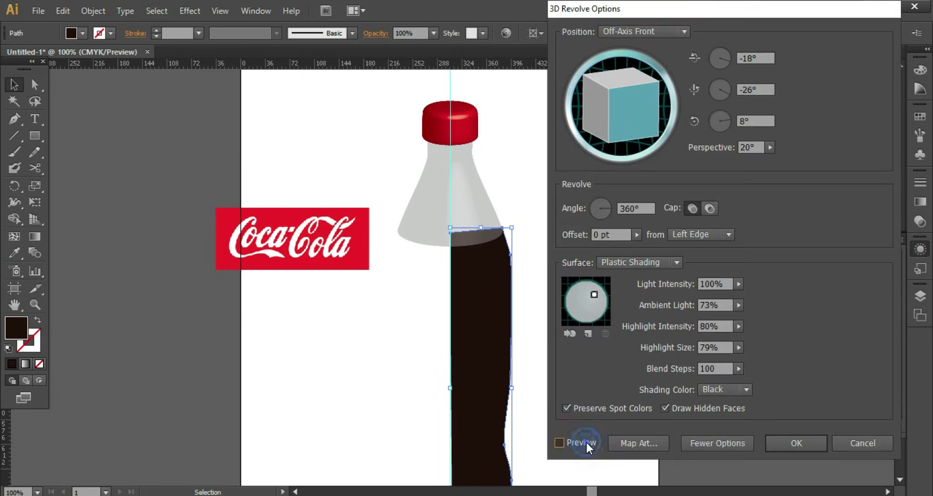
left_click(587, 445)
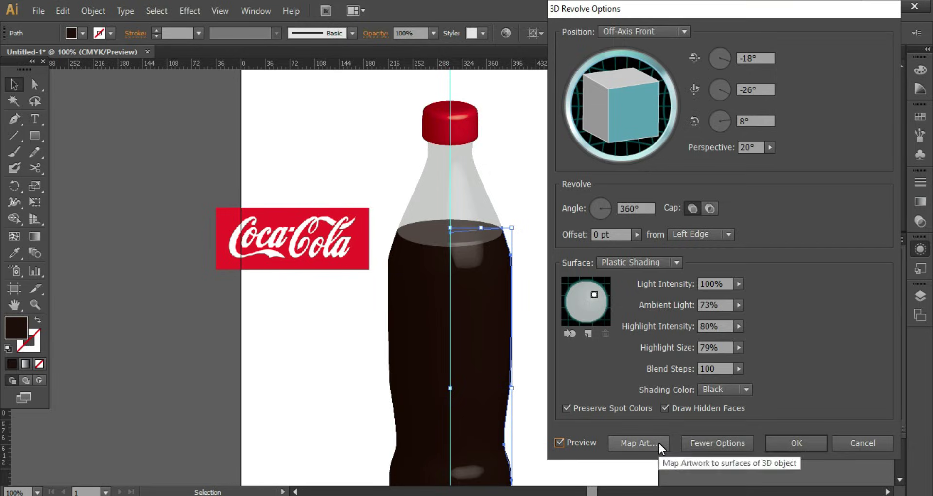
left_click(658, 441)
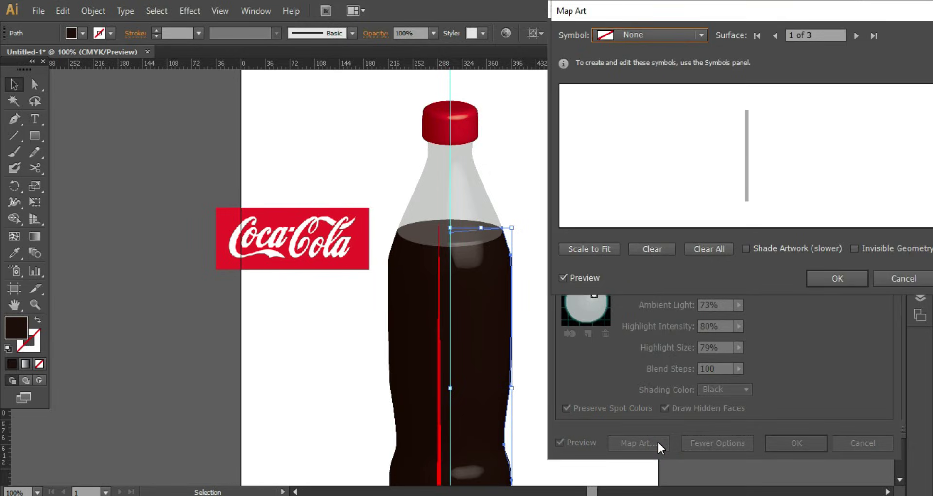
left_click(855, 35)
left_click(856, 35)
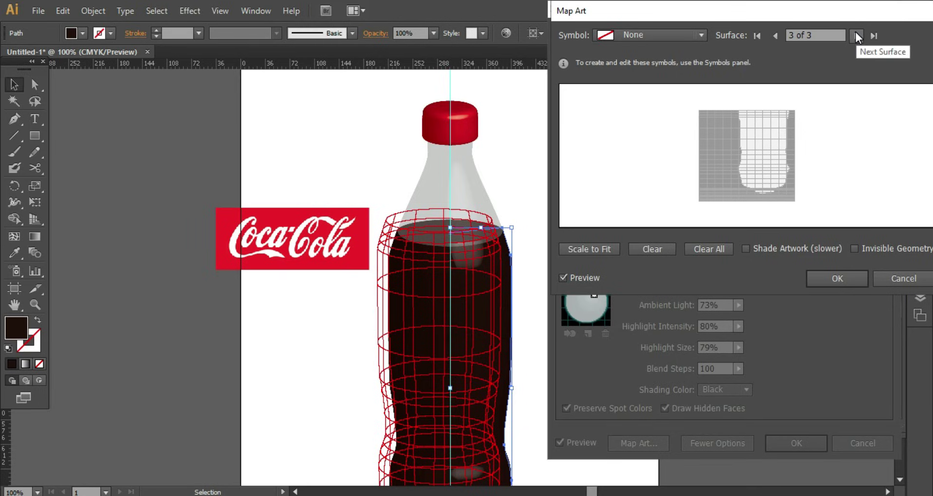
left_click(681, 36)
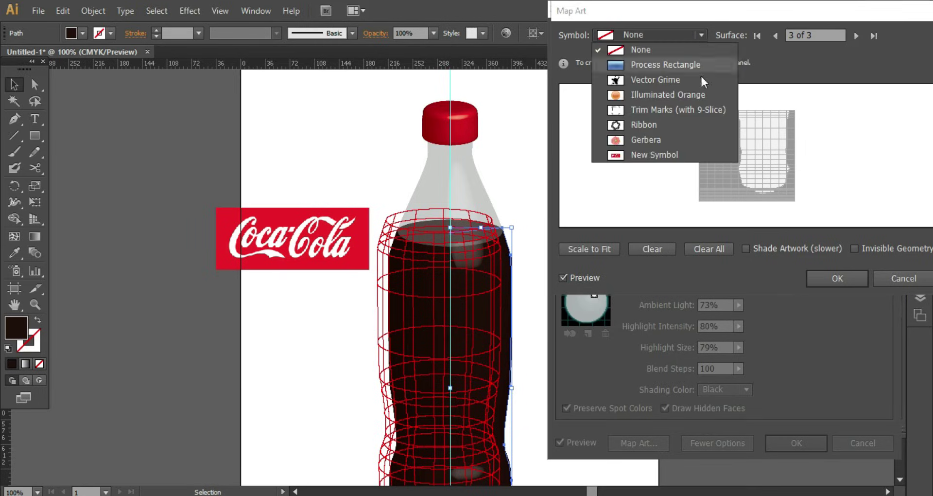
left_click(673, 156)
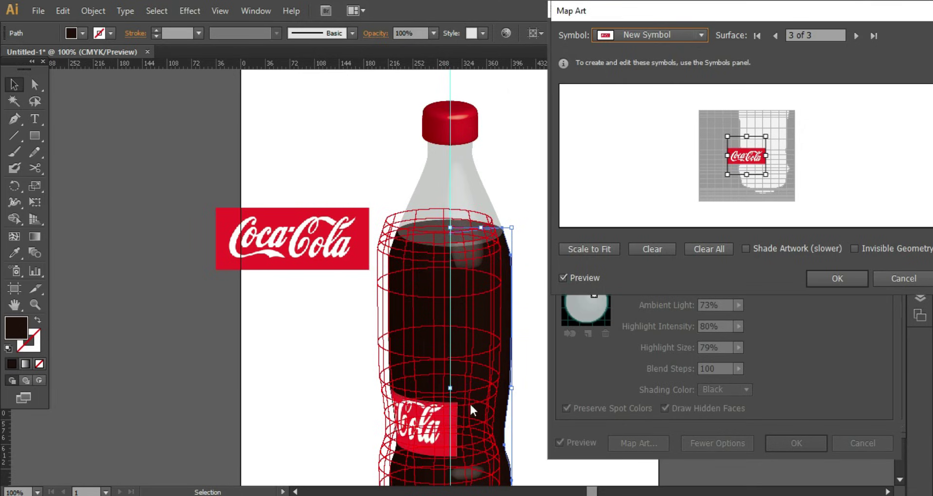
Step: Move the mapped logo to the visible upper part of the body surface and enlarge it to span the bottle's front
left_click_drag(757, 156, 772, 125)
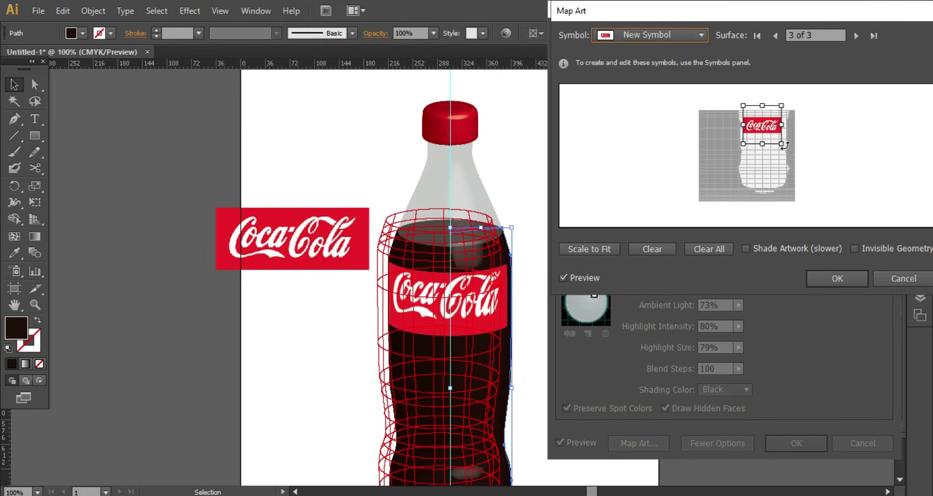
left_click_drag(785, 145, 794, 153)
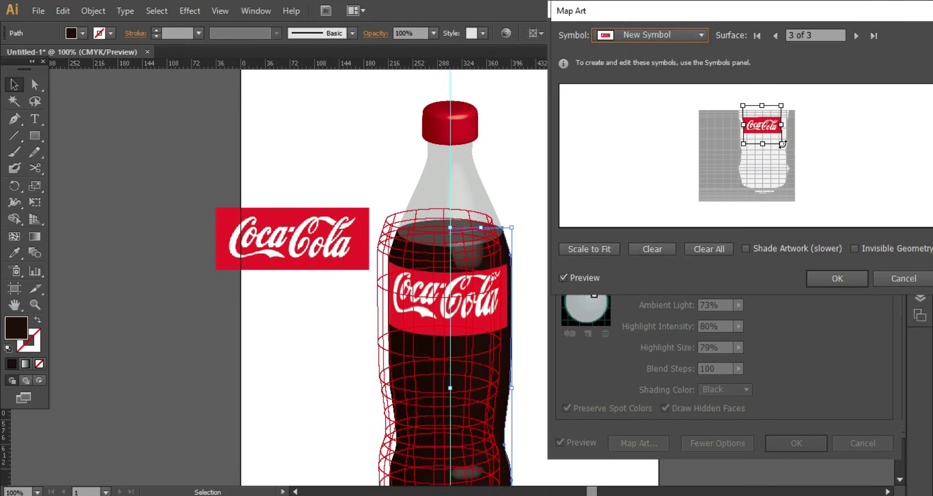
left_click_drag(781, 105, 791, 101)
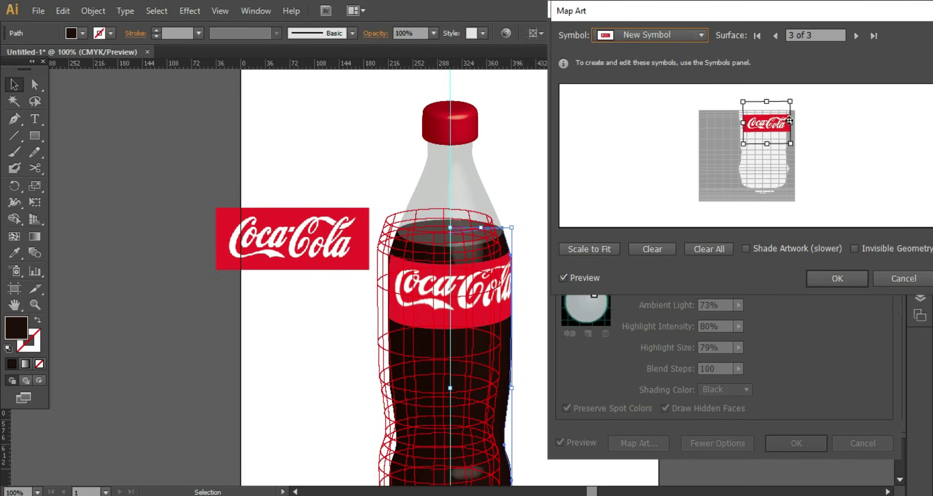
left_click_drag(783, 131, 791, 157)
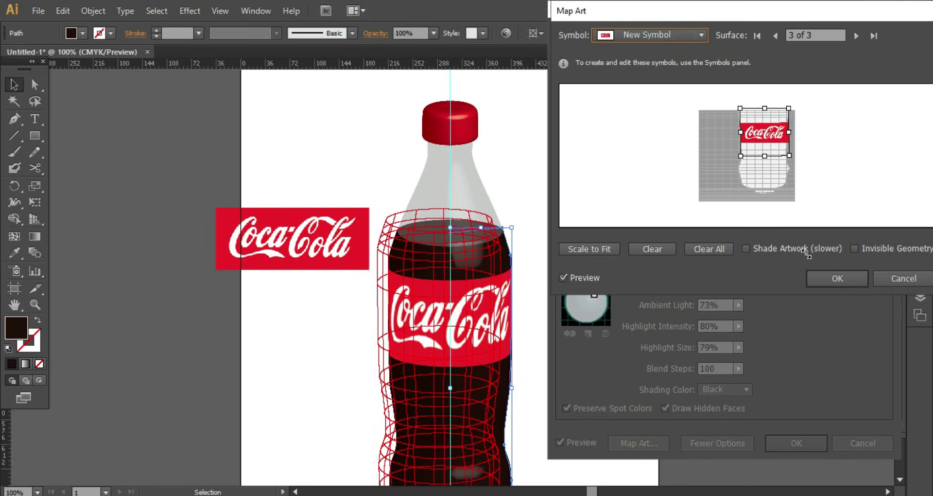
Step: Shade the mapped artwork, reduce the label's height slightly, and apply the mapping and the revolve effect
left_click(746, 248)
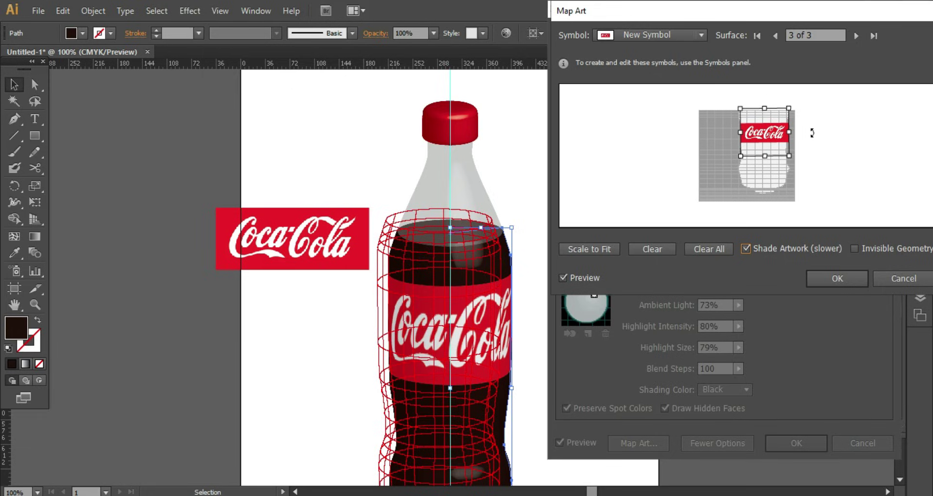
mouse_move(765, 156)
left_mouse_down()
mouse_move(779, 137)
mouse_move(765, 145)
left_mouse_up()
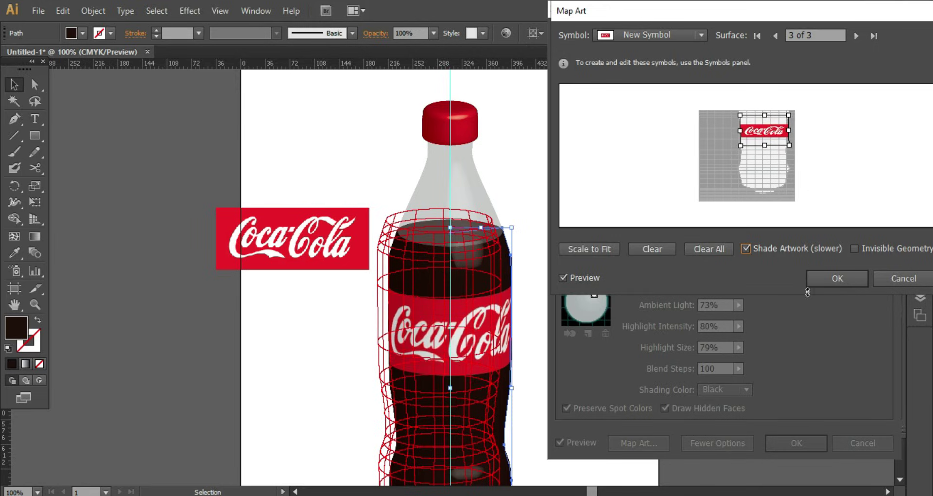
left_click(831, 281)
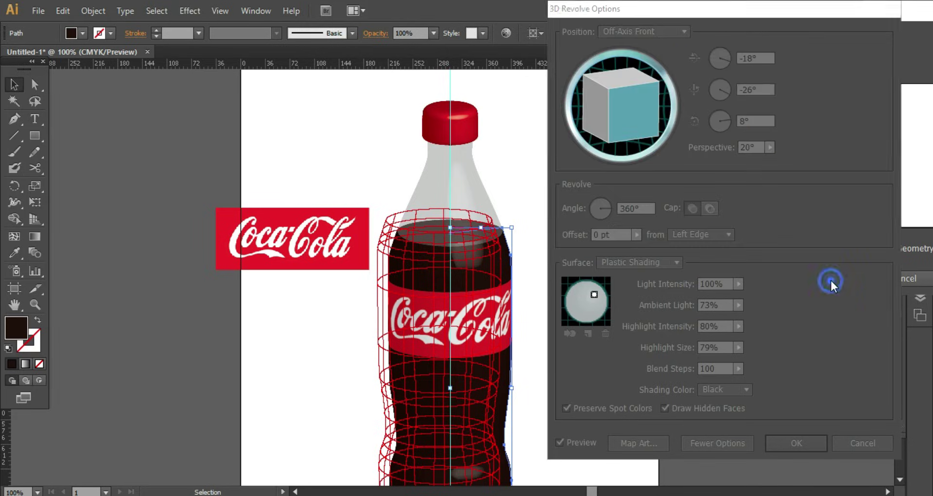
left_click(809, 451)
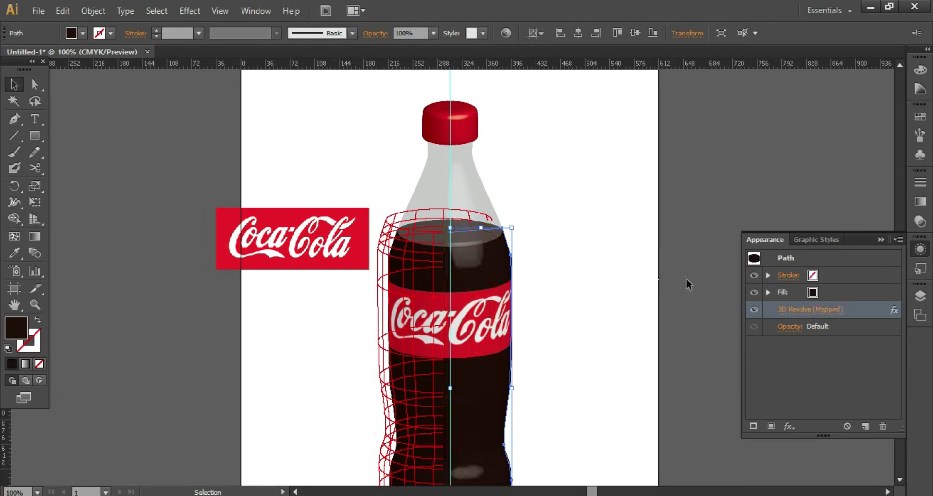
Step: Delete the leftover logo symbol beside the bottle and check the labelled bottle from bottom to cap
scroll(437, 272, "down", 1)
left_click(312, 209)
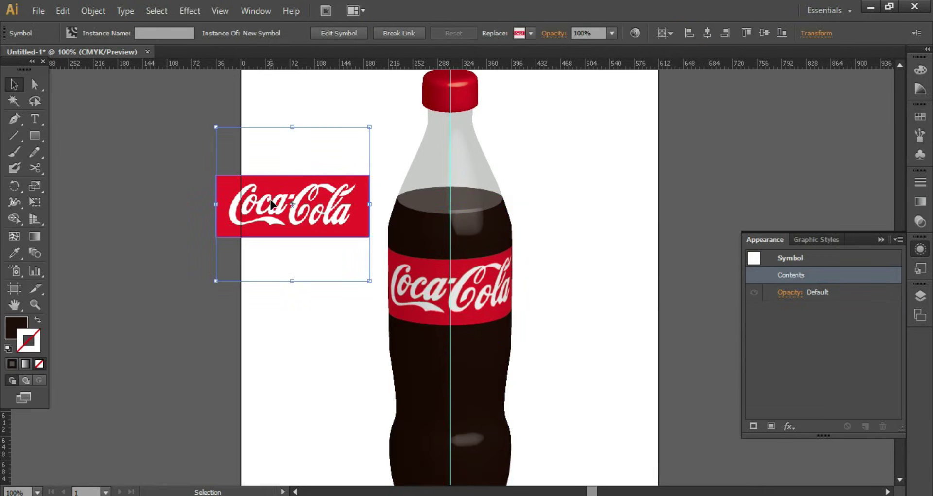
key("Delete")
scroll(372, 185, "down", 2)
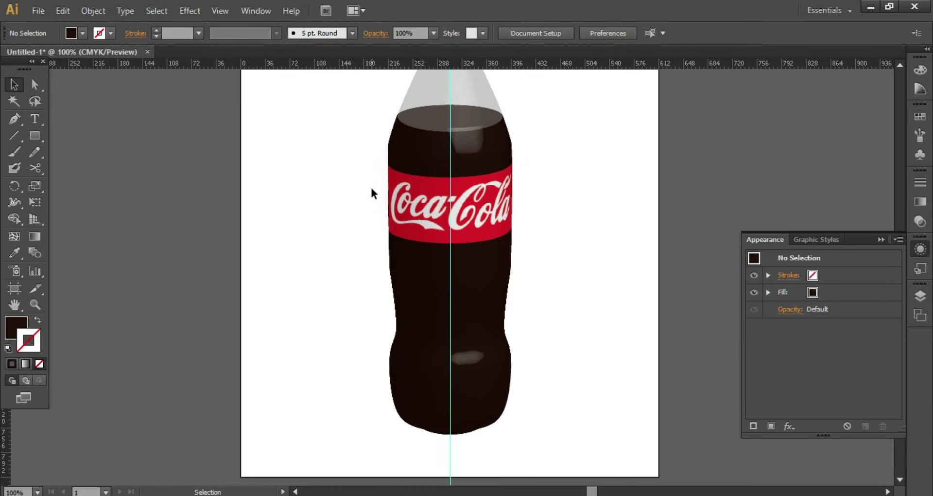
scroll(365, 170, "up", 4)
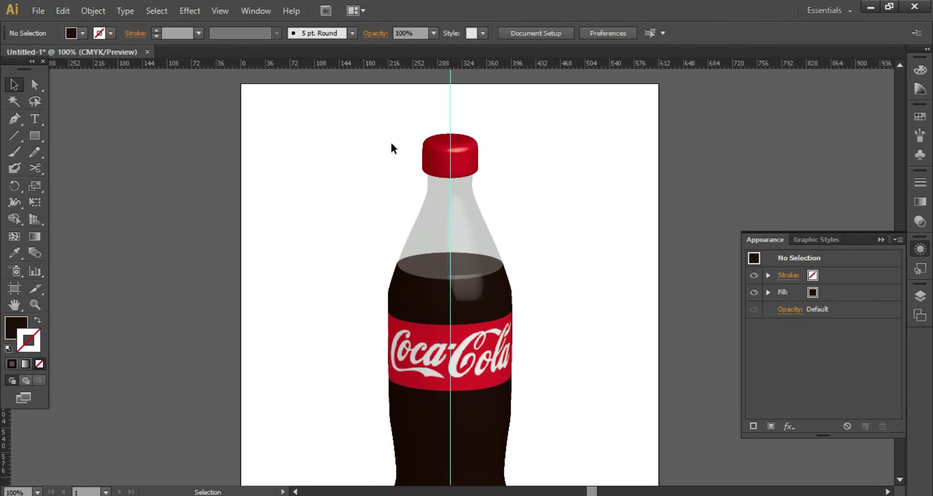